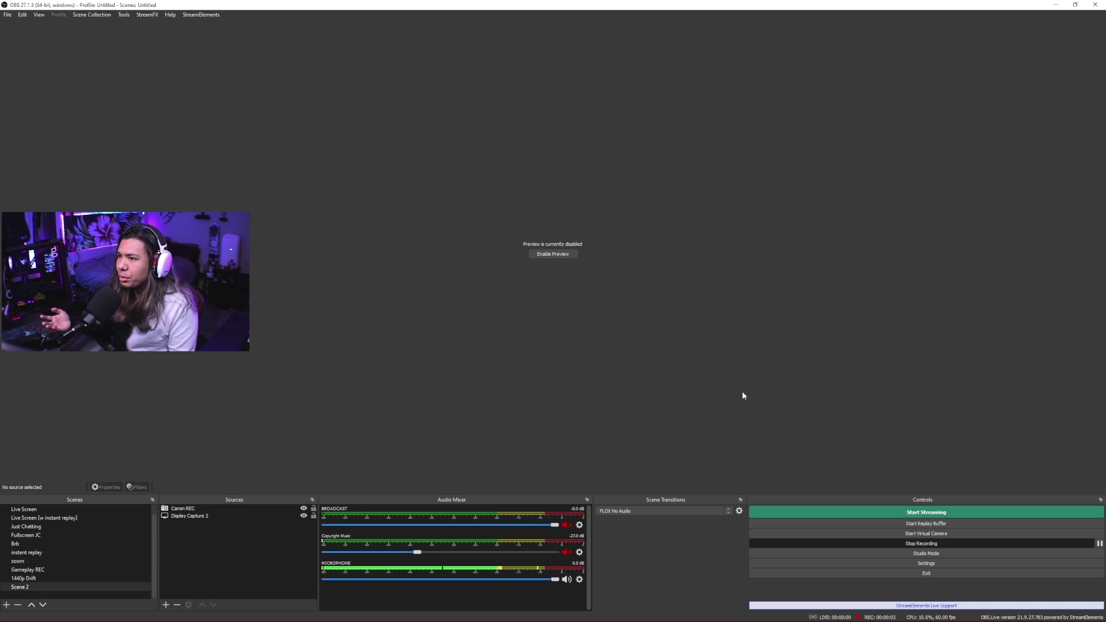
Add the StreamElements Activity feed and Chat docks to OBS.
left_click(202, 14)
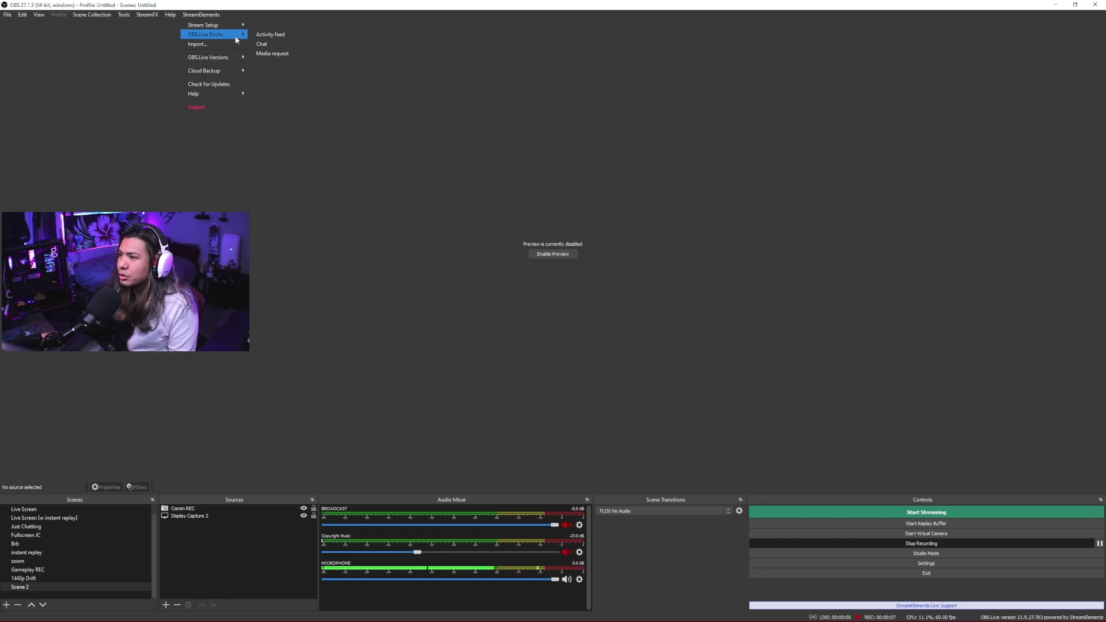
left_click(278, 36)
left_click(198, 15)
mouse_move(230, 35)
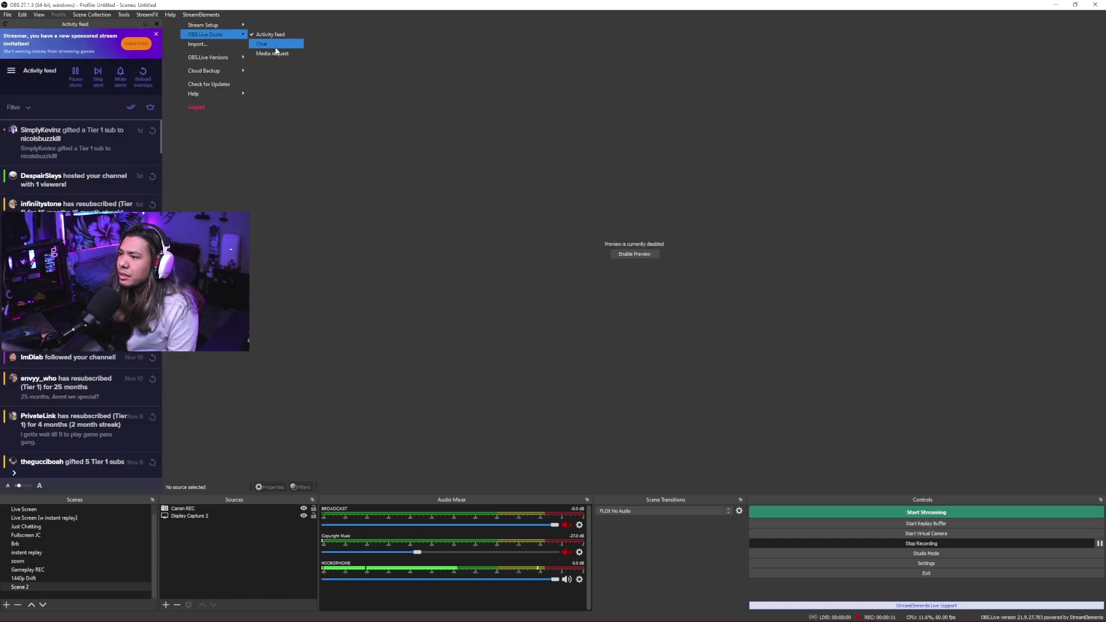
left_click(279, 46)
View the activity feed's stream title and game settings, then return to the feed.
left_click(12, 71)
left_click(41, 112)
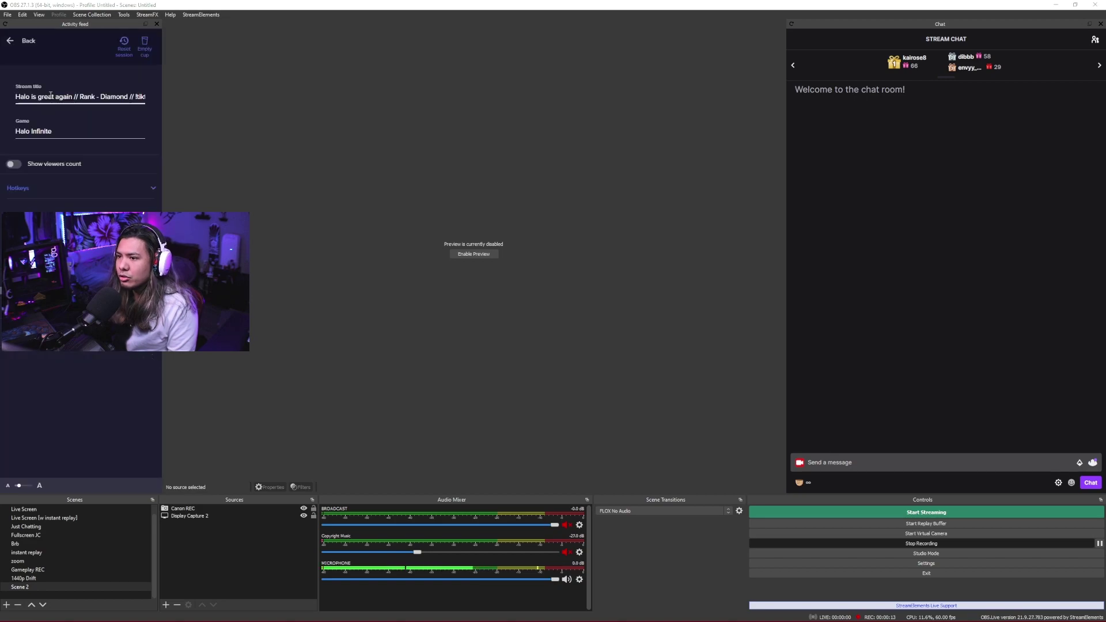
left_click(74, 132)
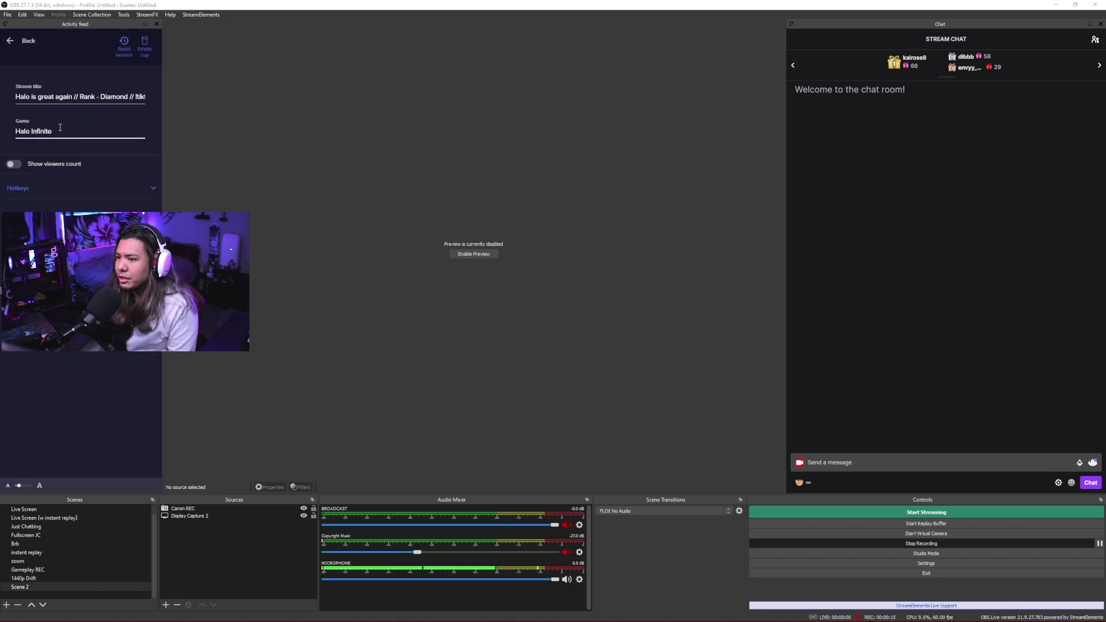
left_click(11, 42)
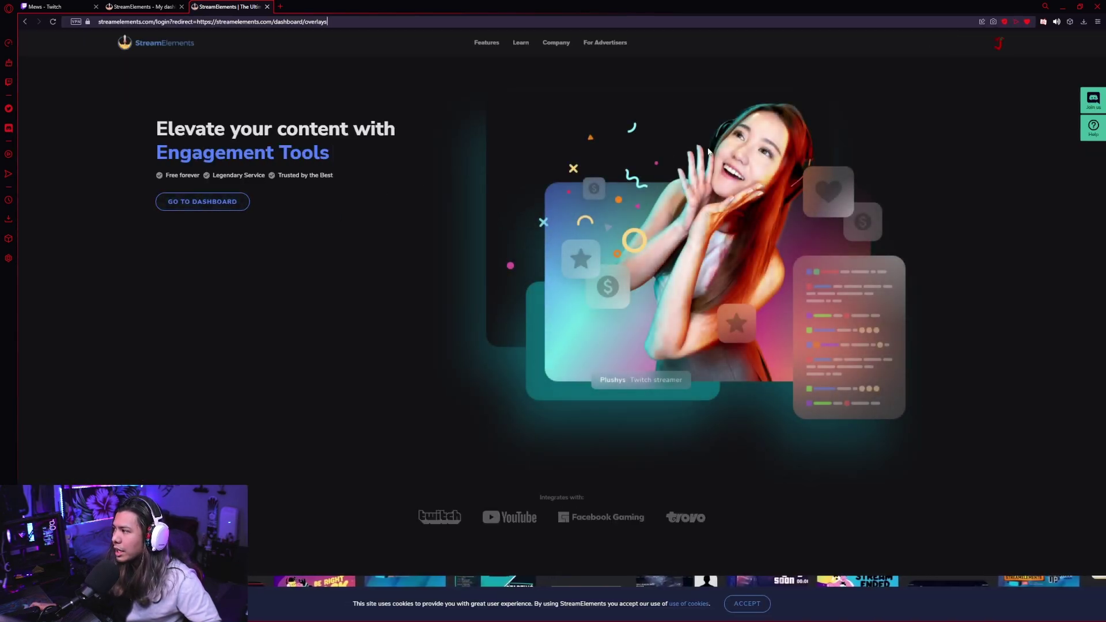
Close the extra tab and start a blank overlay from Streaming tools > My overlays.
left_click(267, 6)
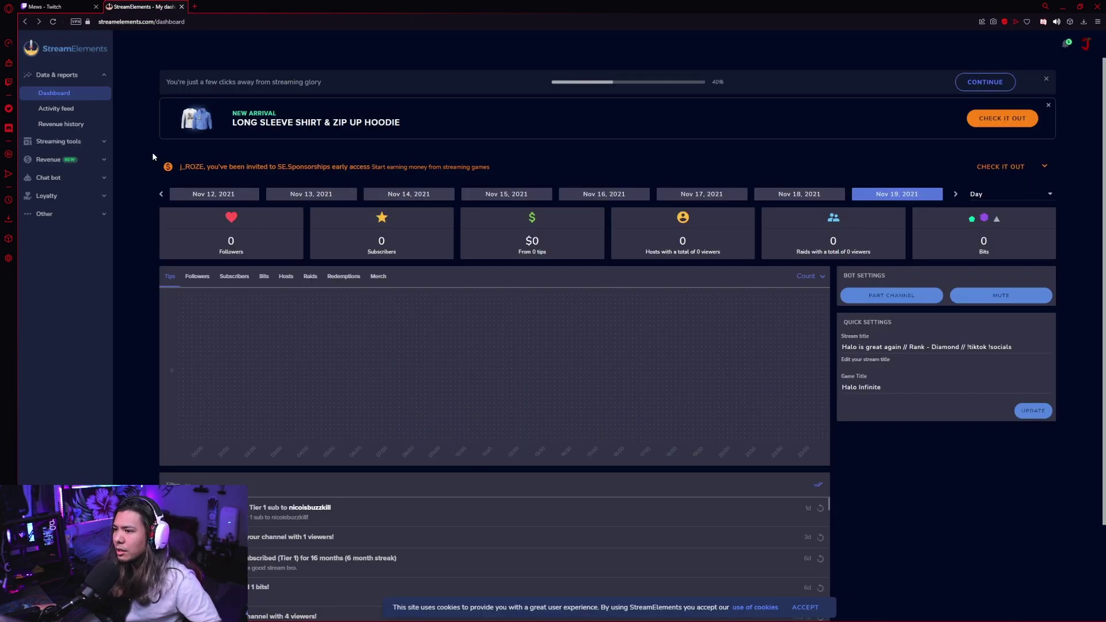
left_click(105, 217)
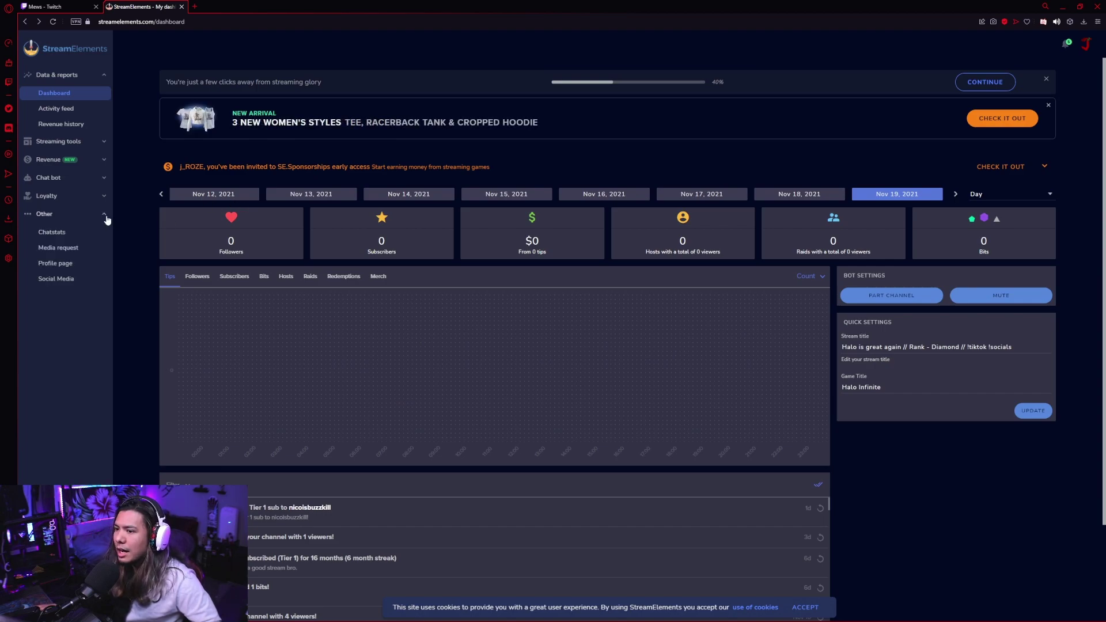
left_click(105, 216)
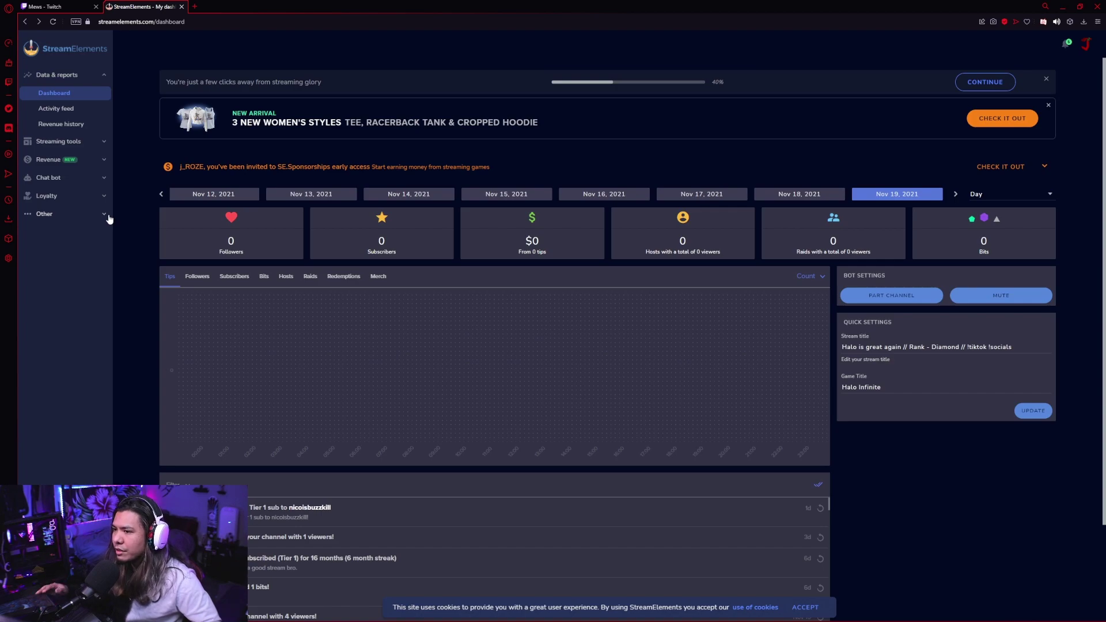
left_click(105, 146)
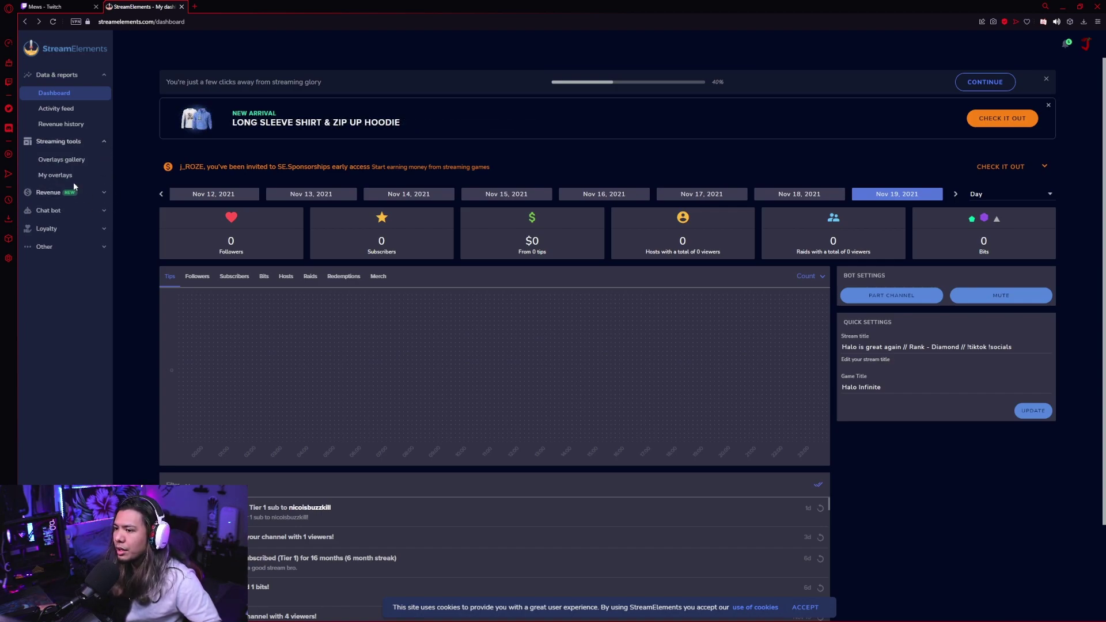
left_click(56, 175)
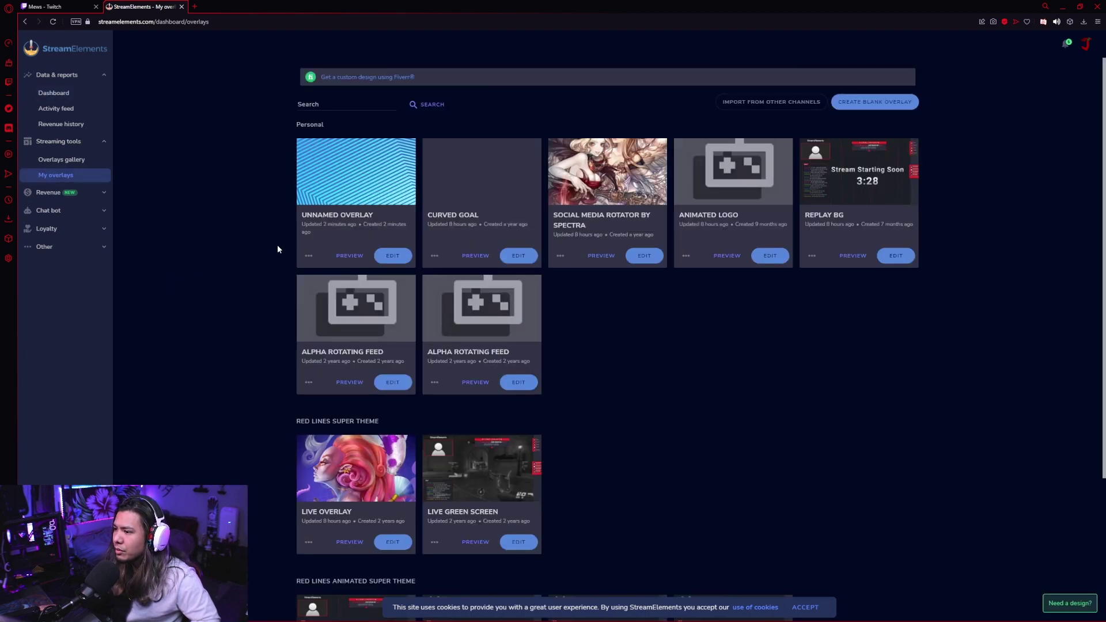
left_click(874, 102)
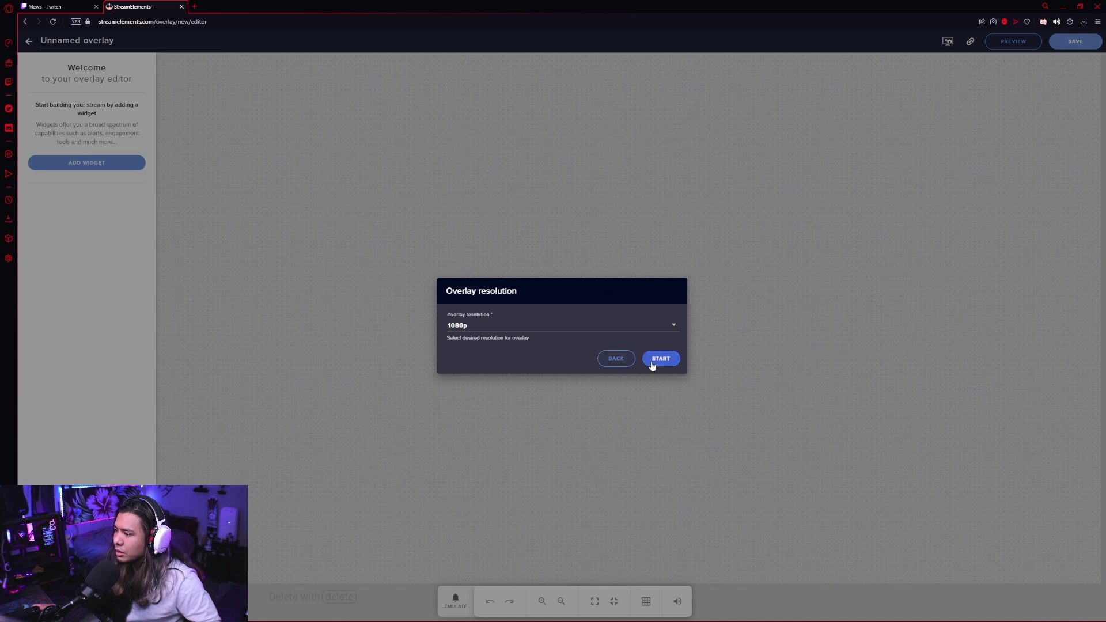
Confirm 1080p and add a stream chat widget, sized tall along the canvas's right side.
left_click(661, 358)
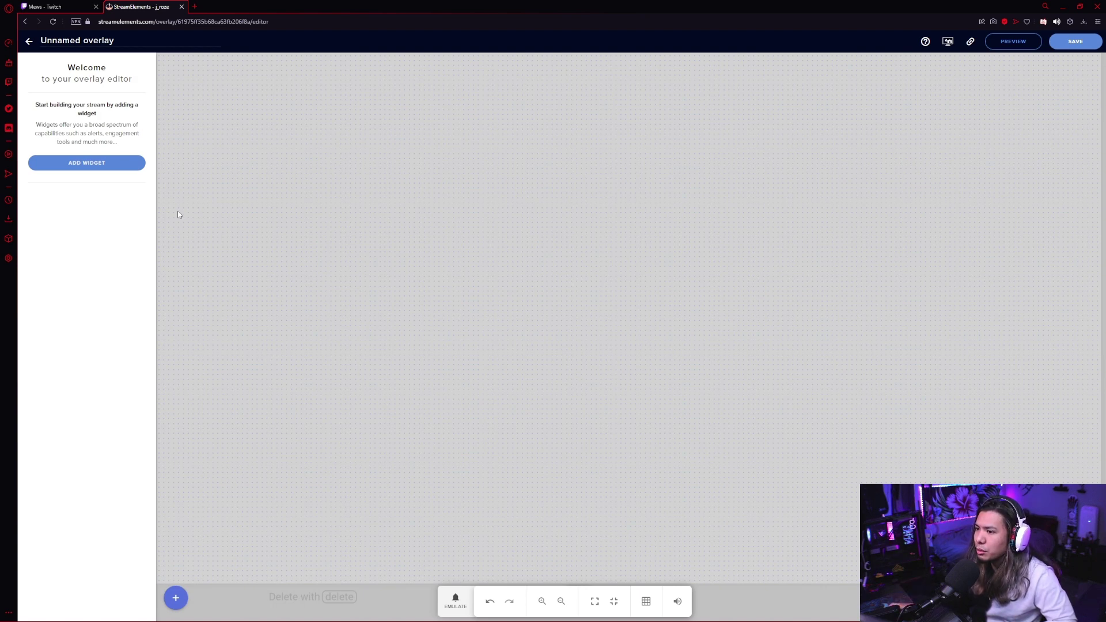
left_click(94, 165)
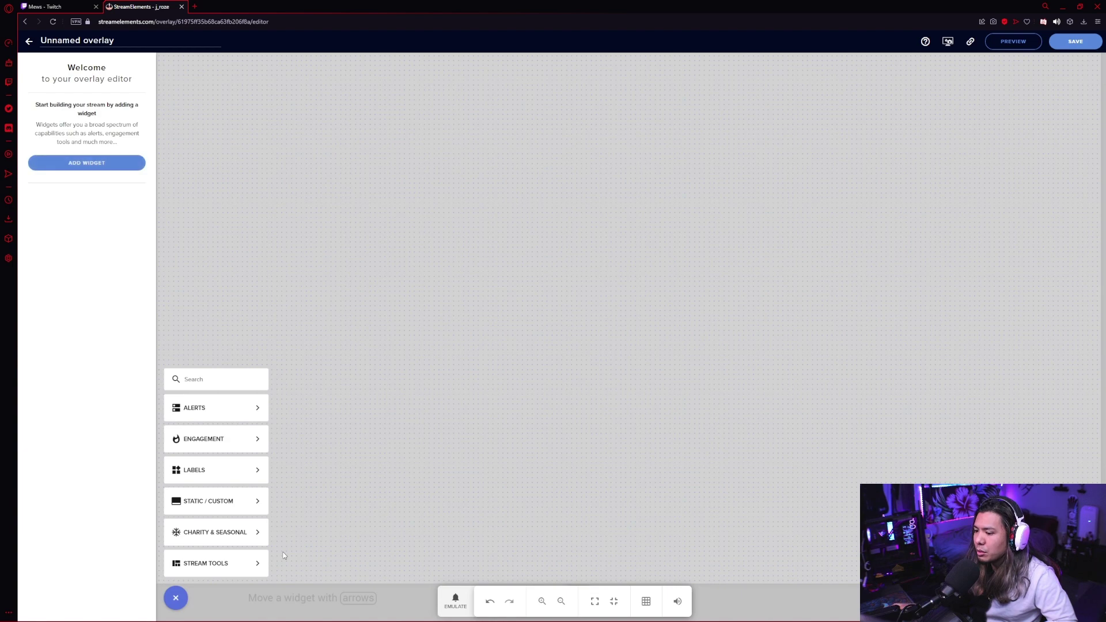
mouse_move(236, 562)
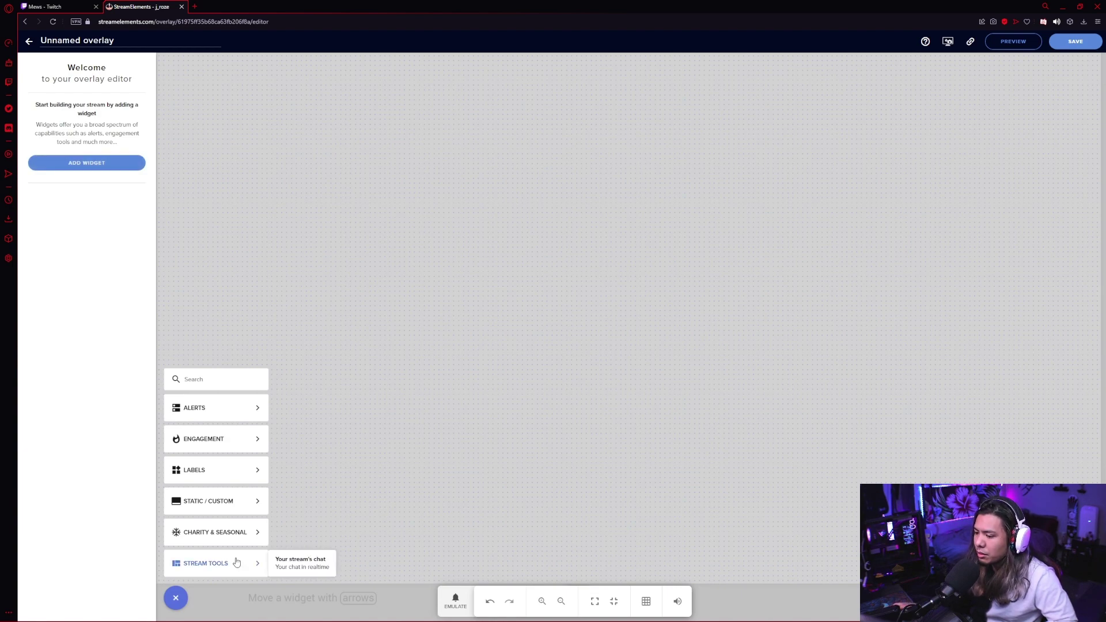
left_click(303, 566)
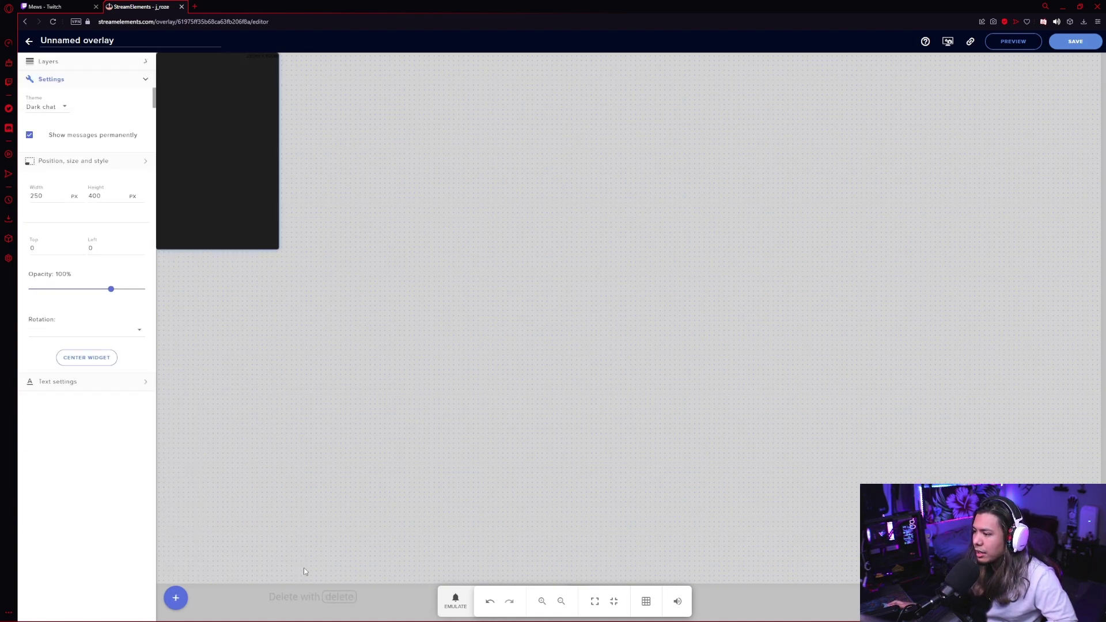
left_click_drag(213, 152, 956, 341)
left_click_drag(900, 243, 846, 117)
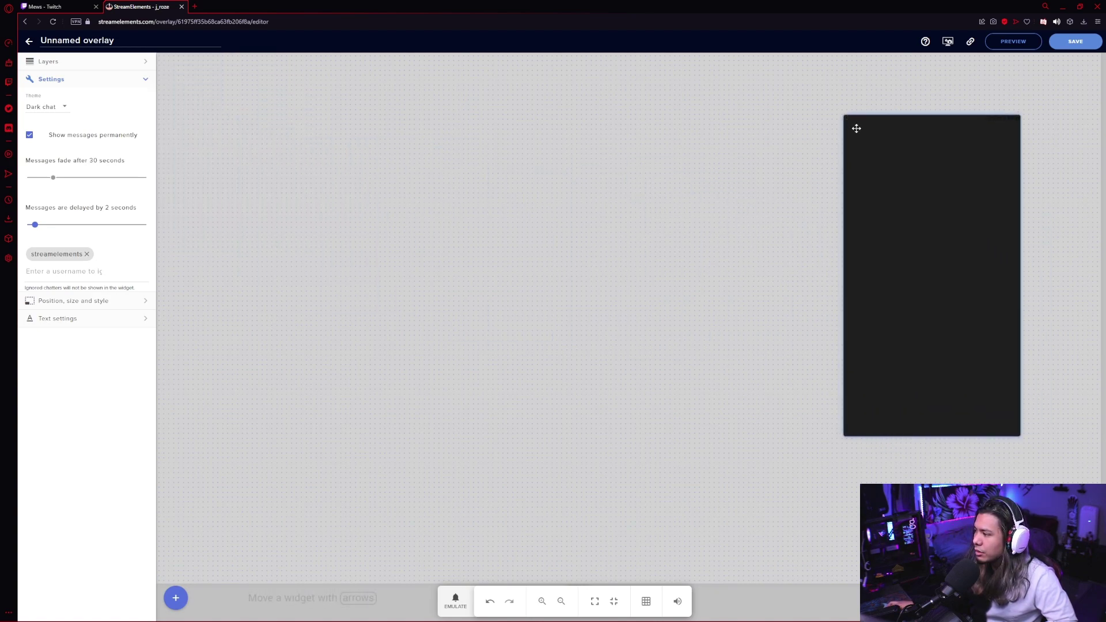
left_click_drag(930, 259, 992, 282)
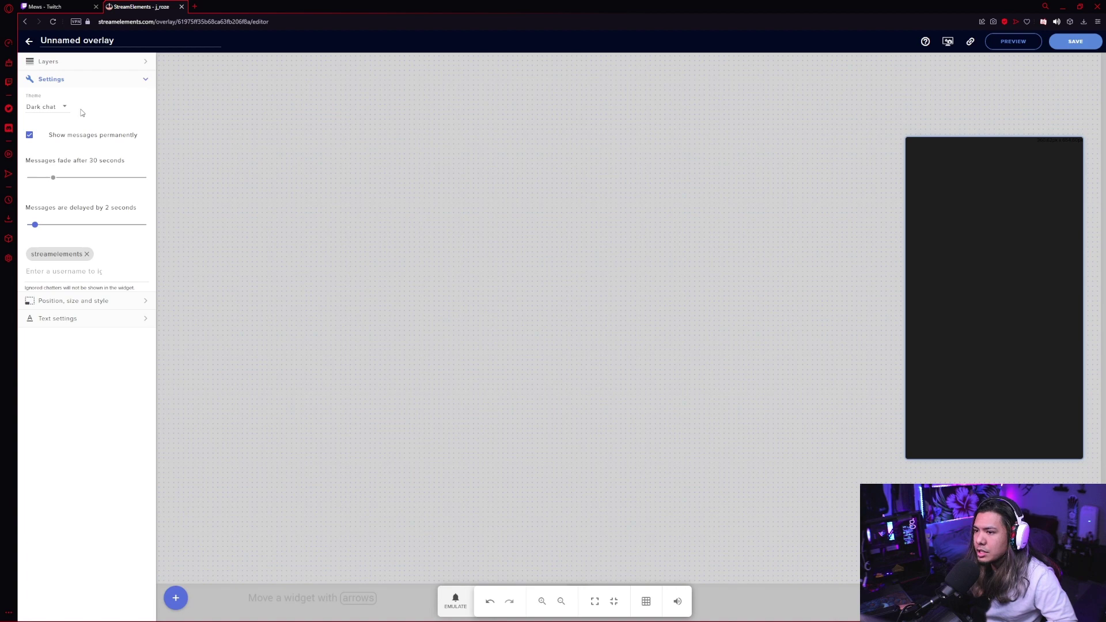
Set the chat theme to Custom for a transparent background, then deselect the widget.
left_click(61, 110)
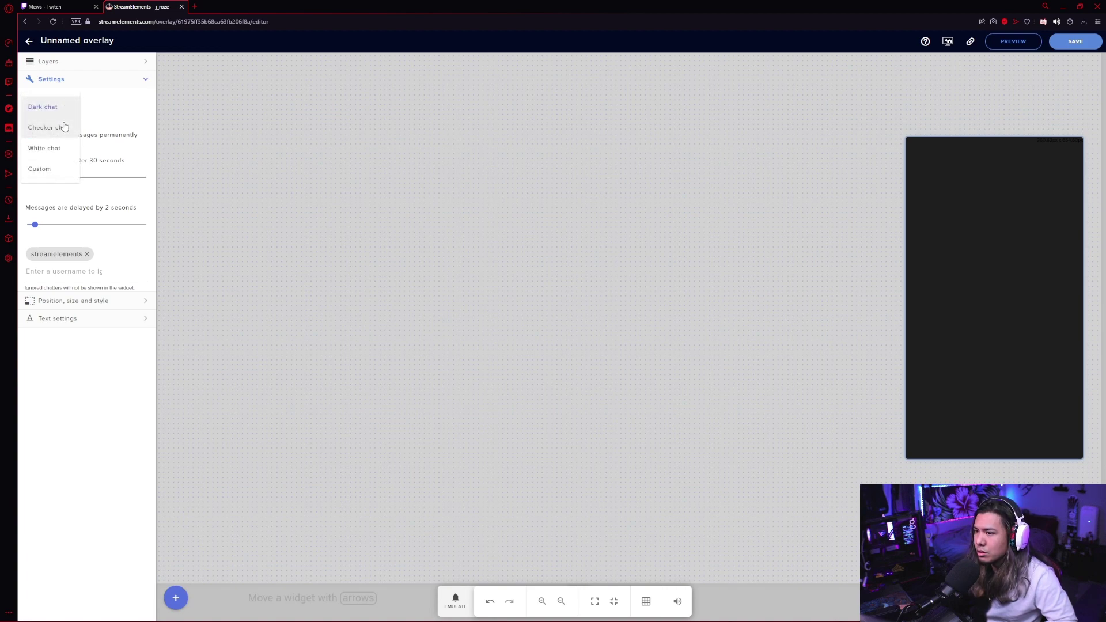
left_click(46, 169)
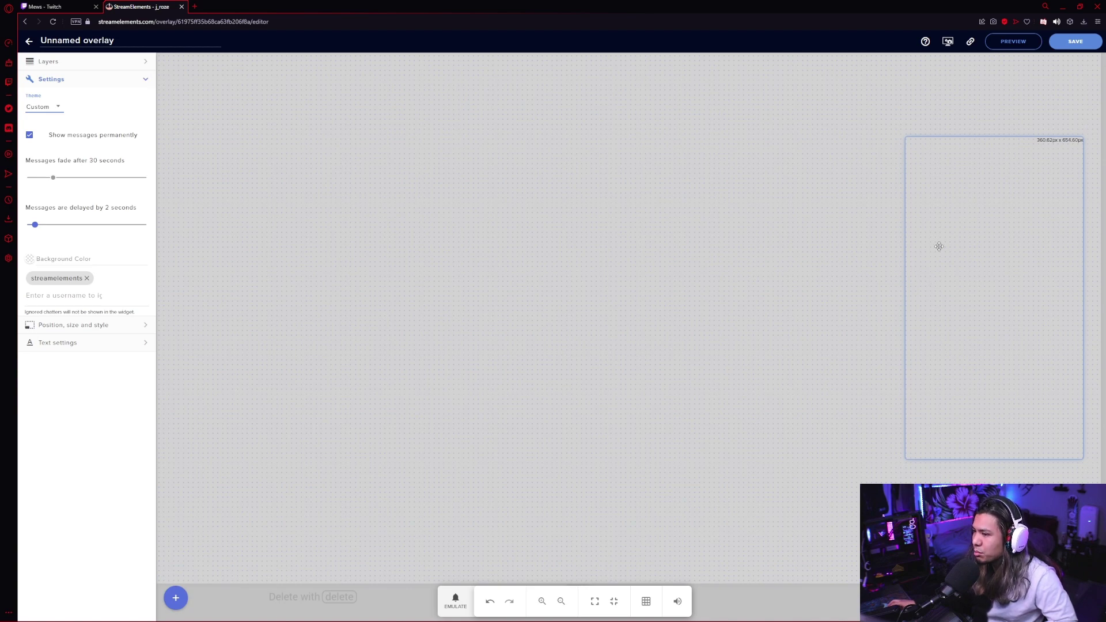
left_click(144, 345)
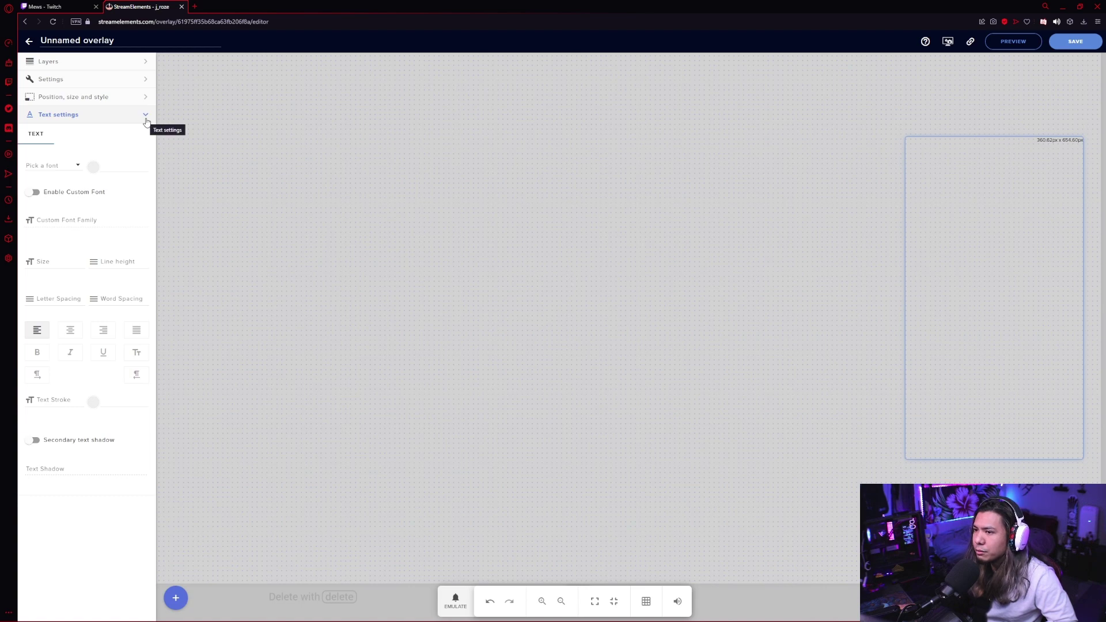
left_click(146, 115)
left_click(145, 63)
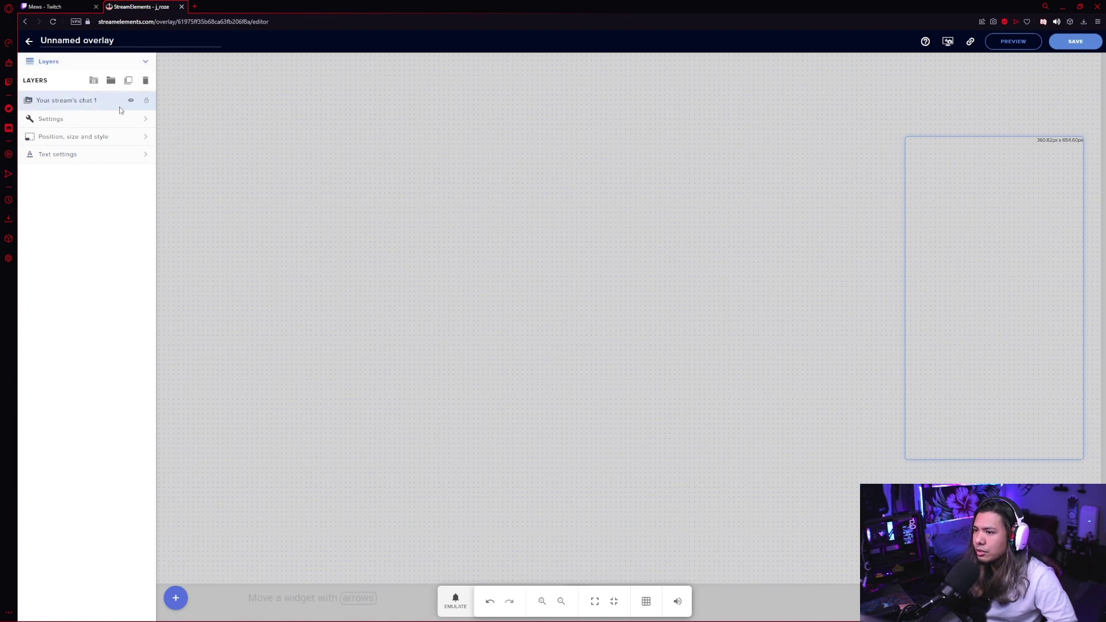
left_click(251, 464)
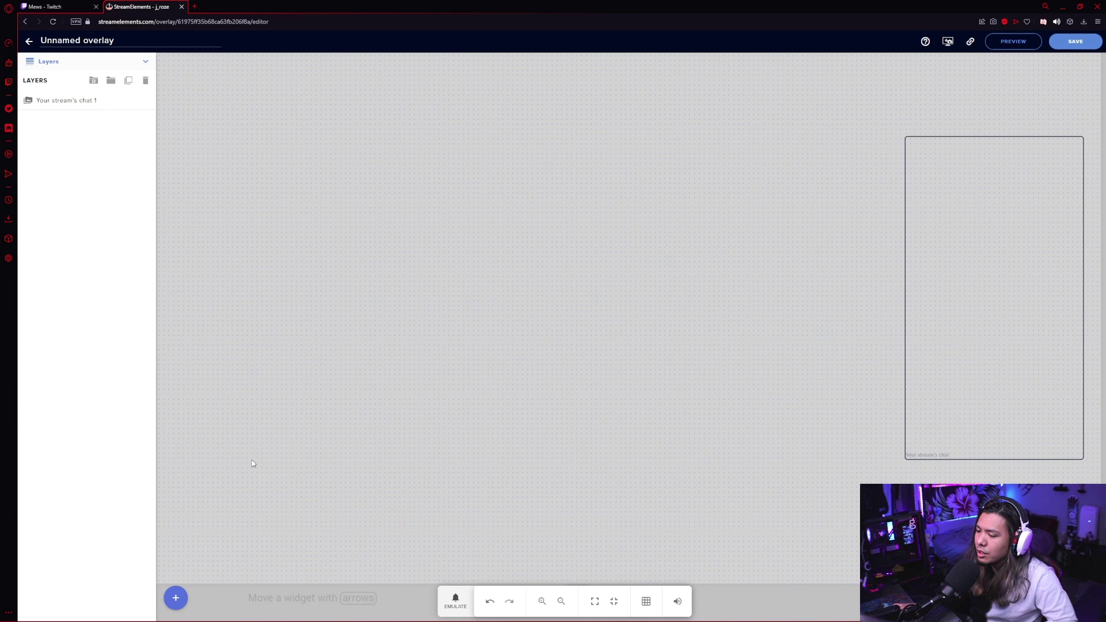
Add the Let it snow widget stretched over the whole canvas.
left_click(175, 597)
mouse_move(212, 573)
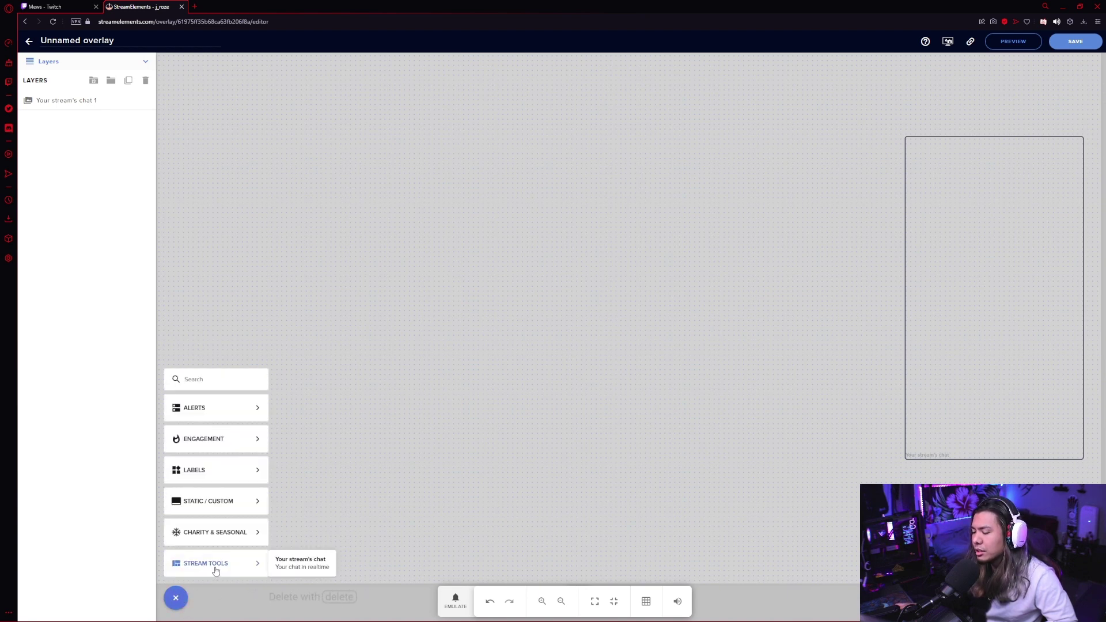
mouse_move(235, 544)
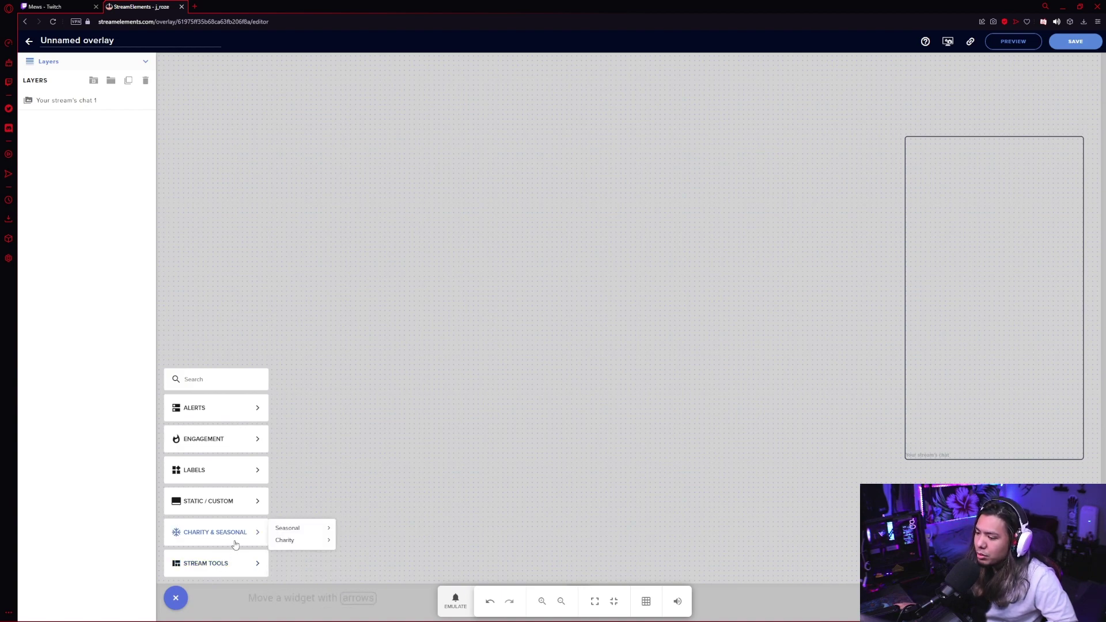
mouse_move(277, 545)
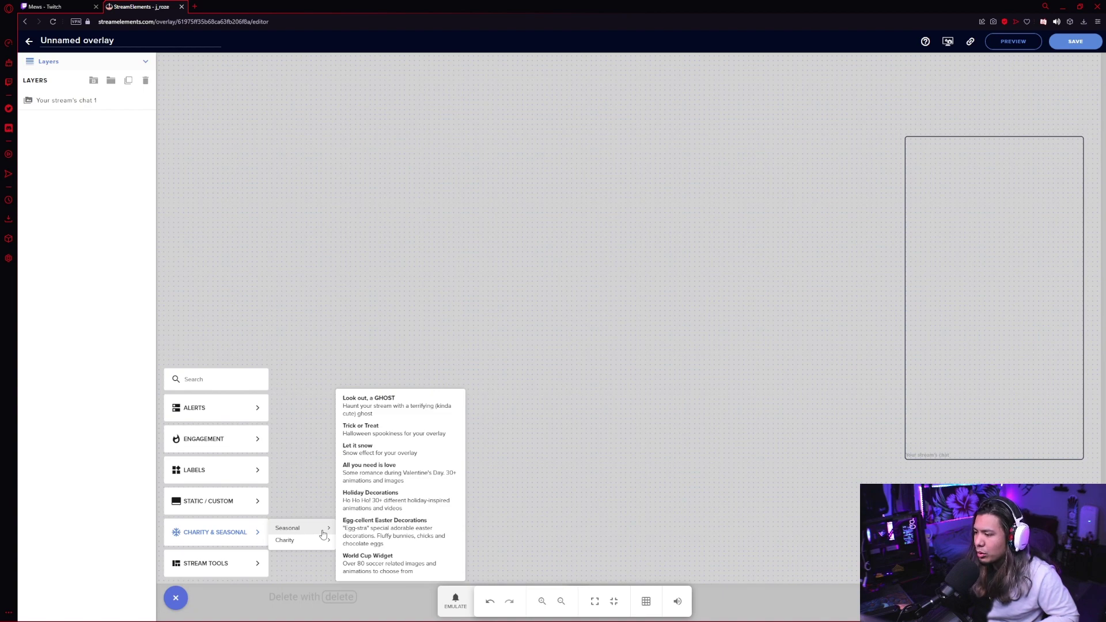
left_click(377, 452)
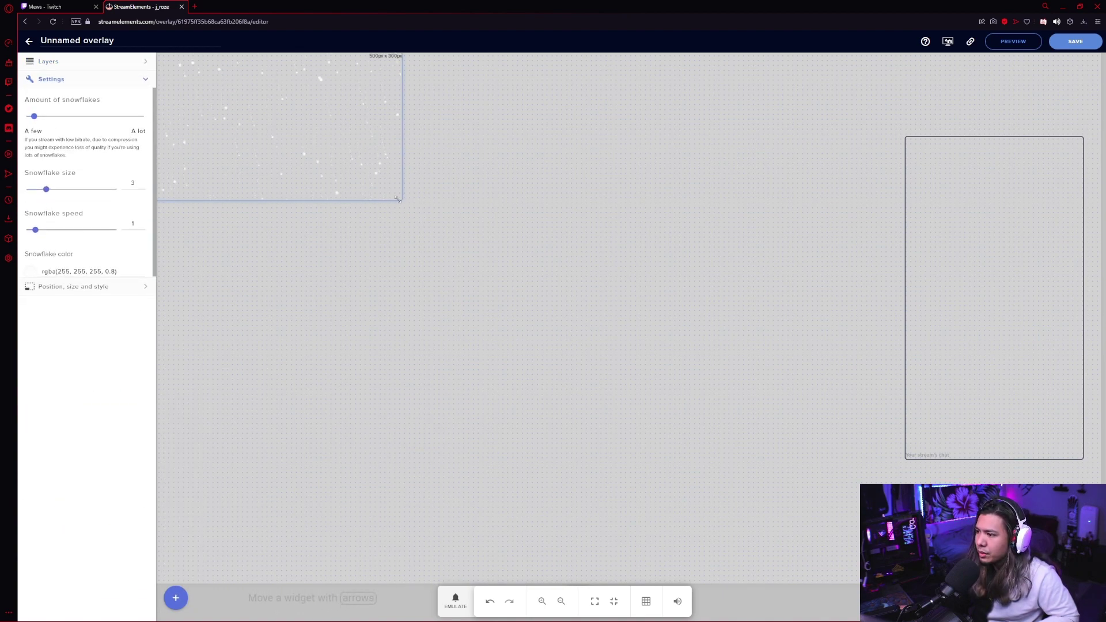
left_click_drag(398, 199, 1100, 579)
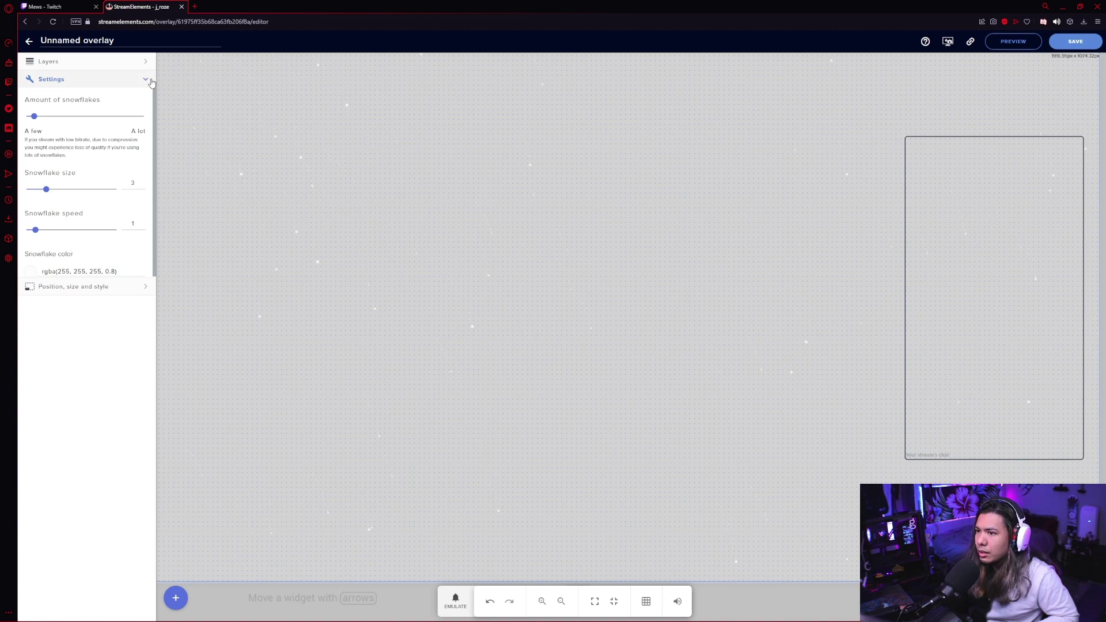
left_click(146, 63)
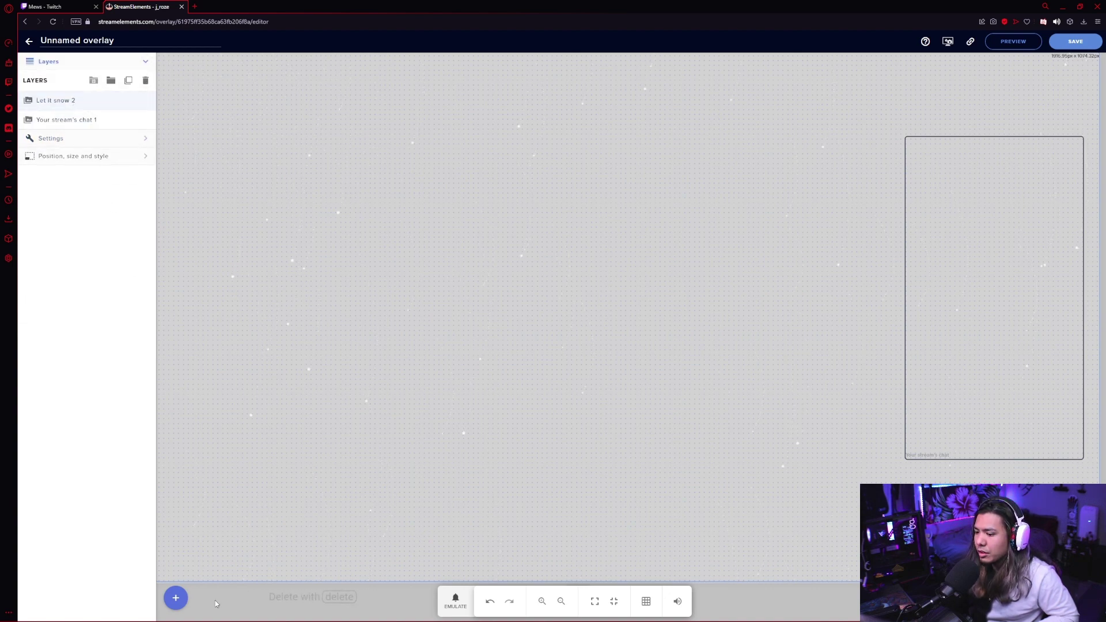
Add a Subscriber goal widget from Labels > Subscribers > Goals.
left_click(175, 600)
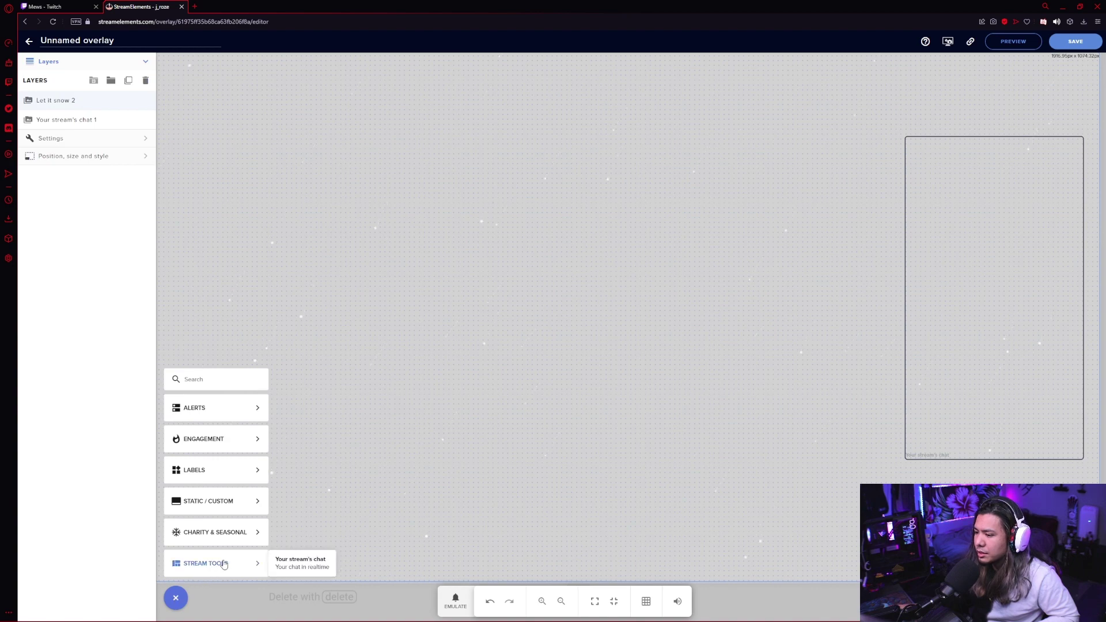
mouse_move(249, 479)
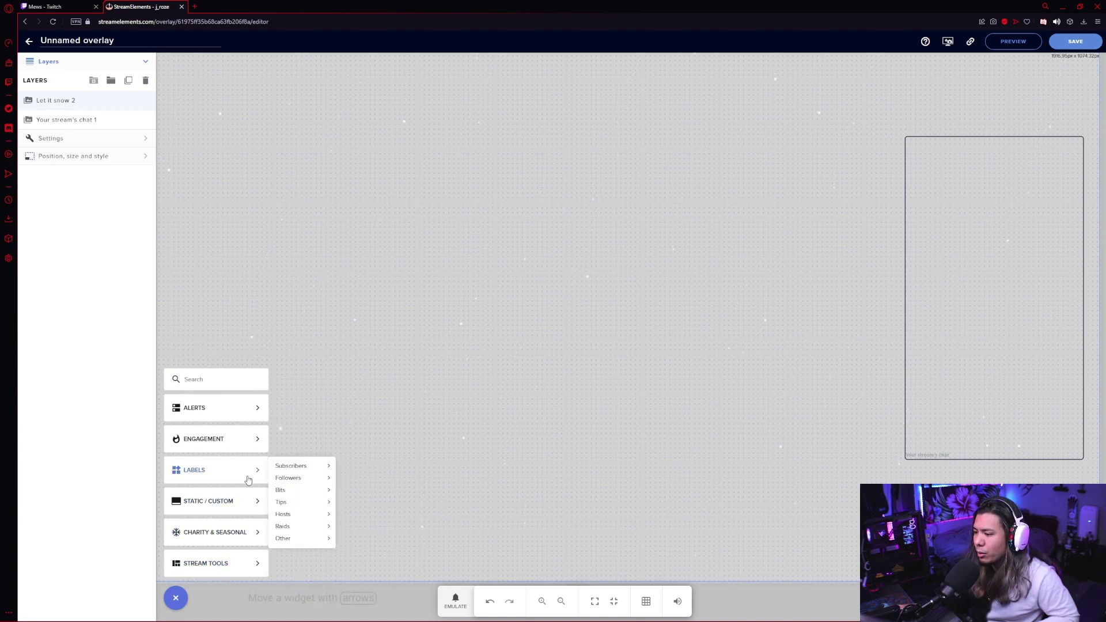
mouse_move(289, 465)
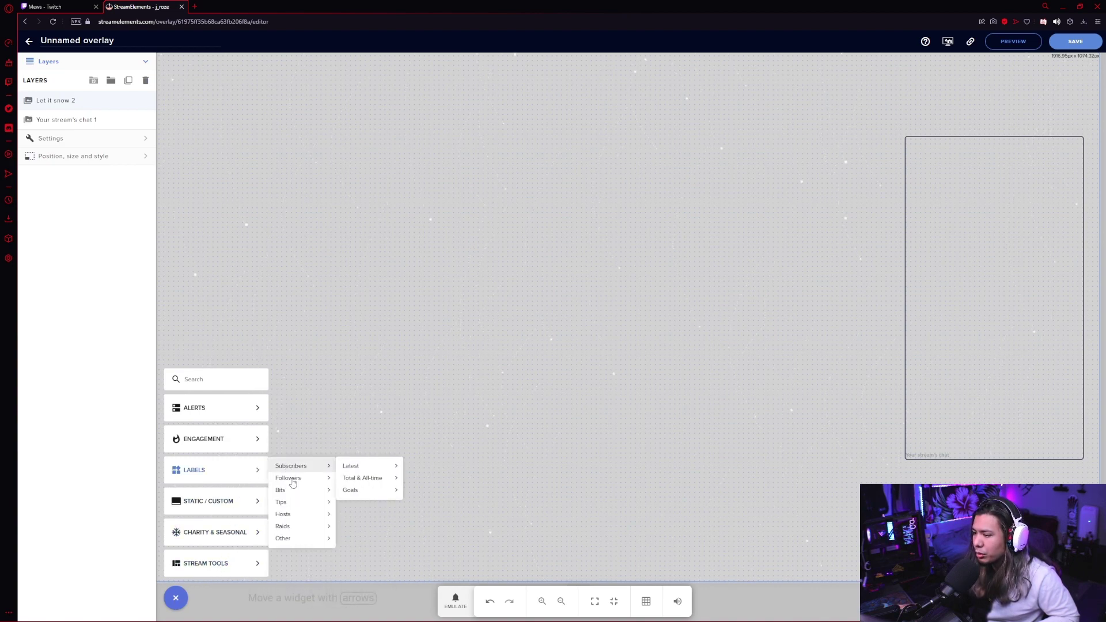
mouse_move(299, 507)
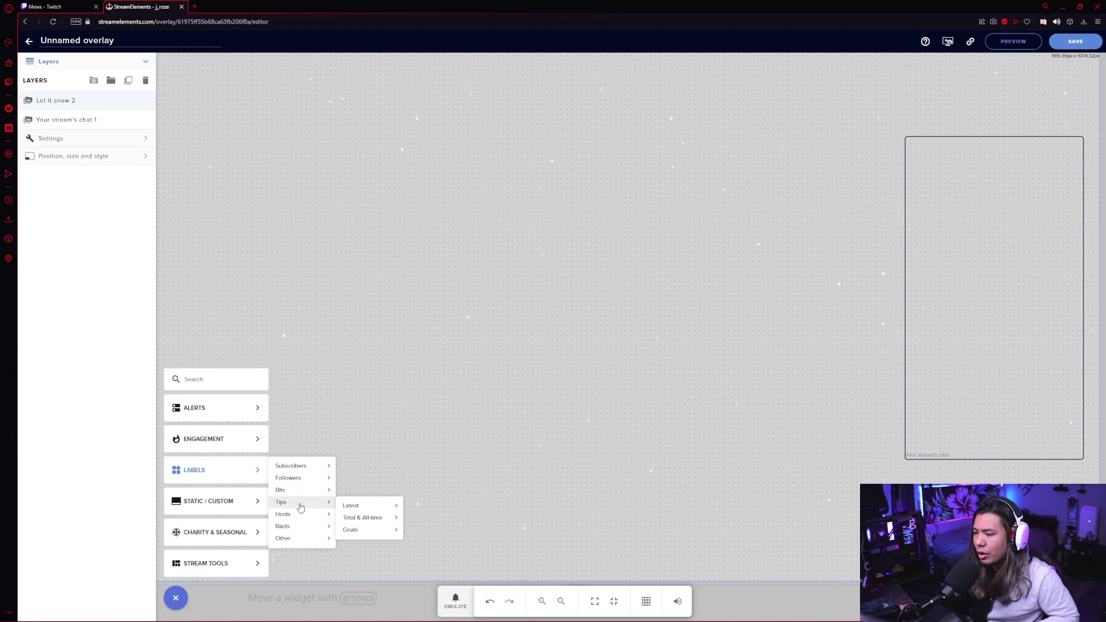
mouse_move(352, 490)
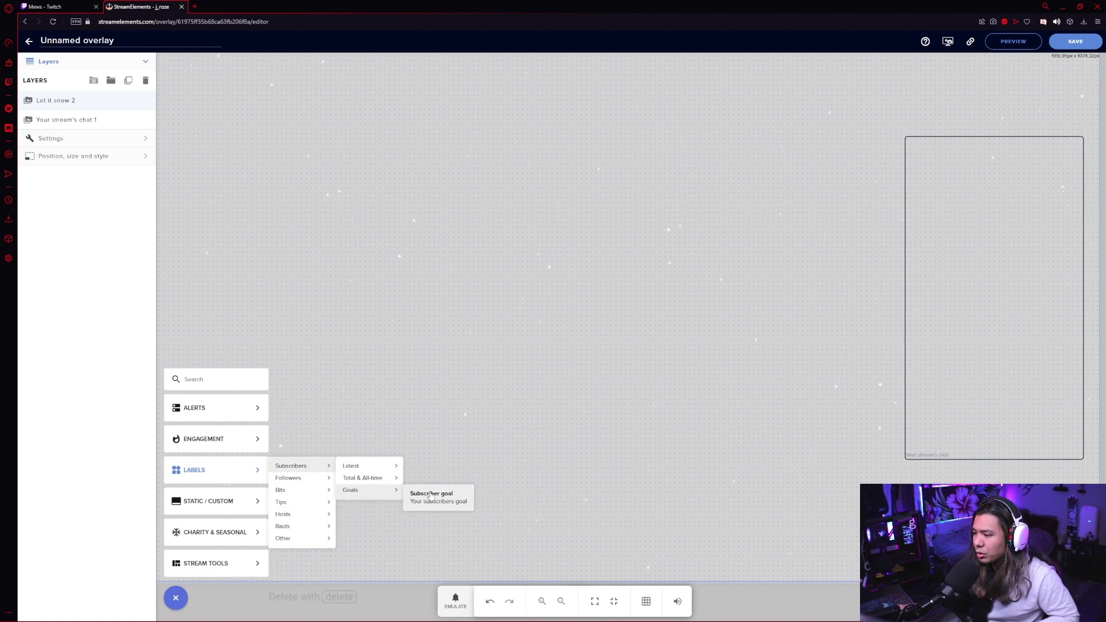
left_click(431, 494)
Move the subscriber goal into place and switch it to the simple design.
left_click_drag(324, 79, 634, 513)
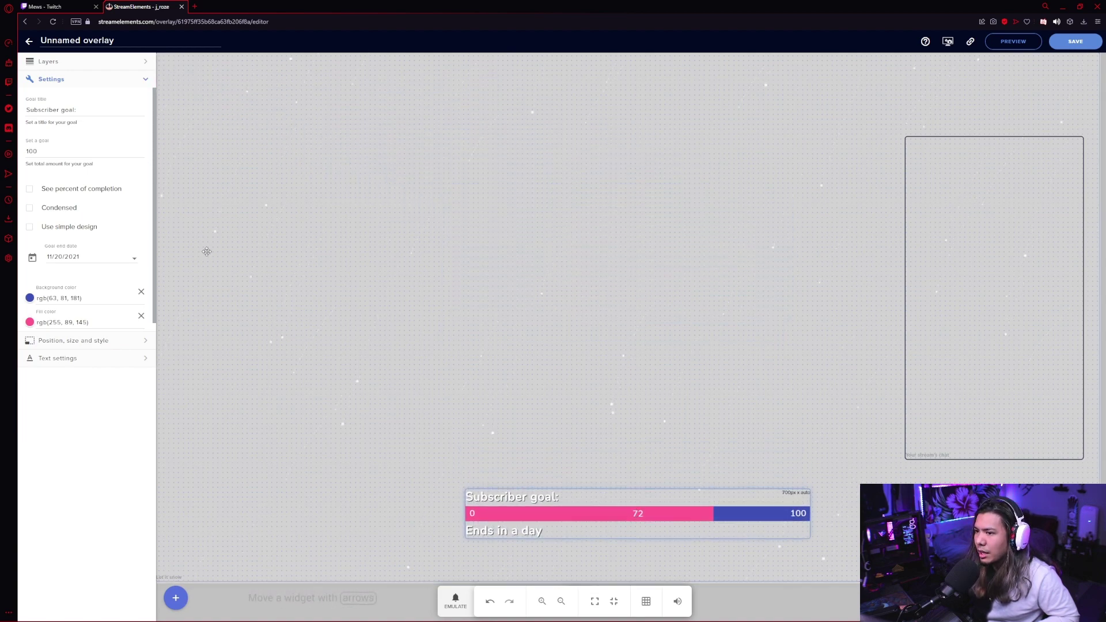
left_click(29, 190)
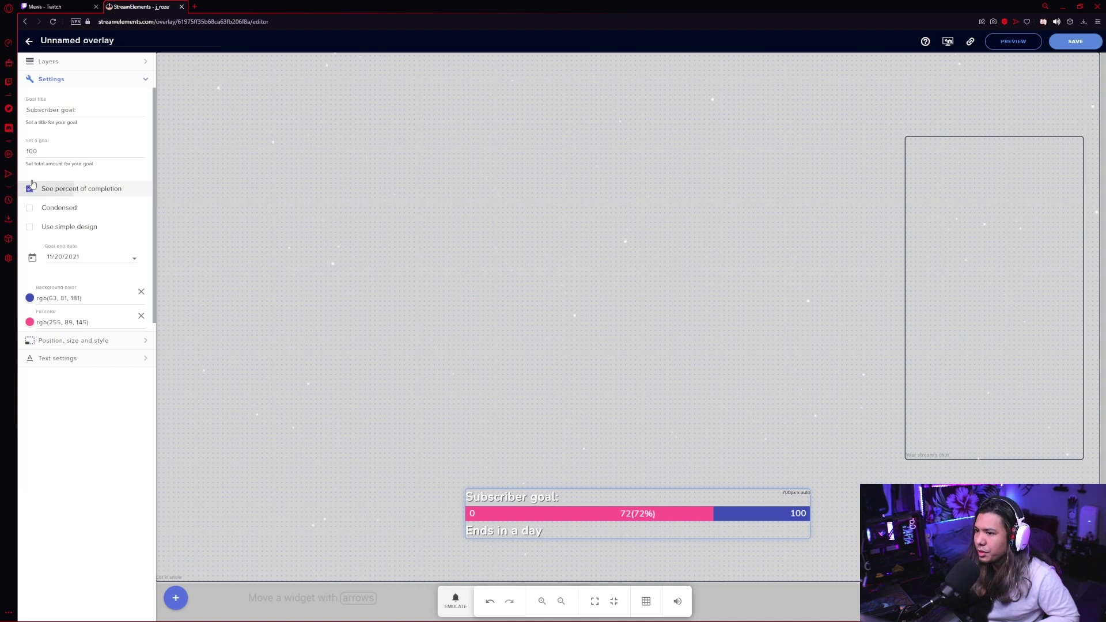
left_click(29, 190)
left_click(30, 208)
left_click(29, 208)
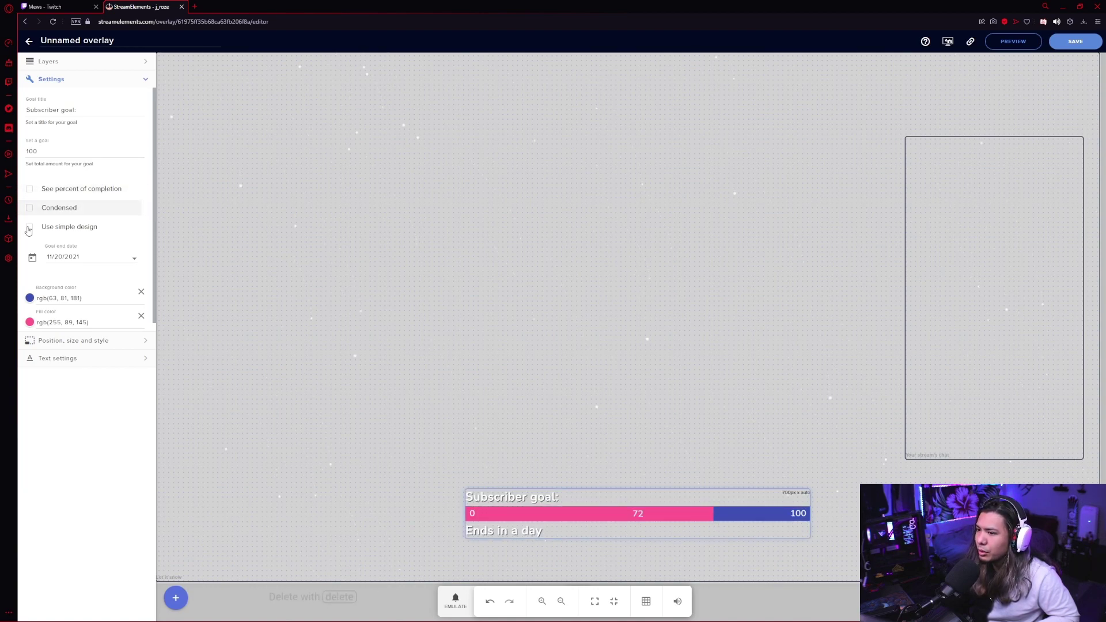
left_click(29, 227)
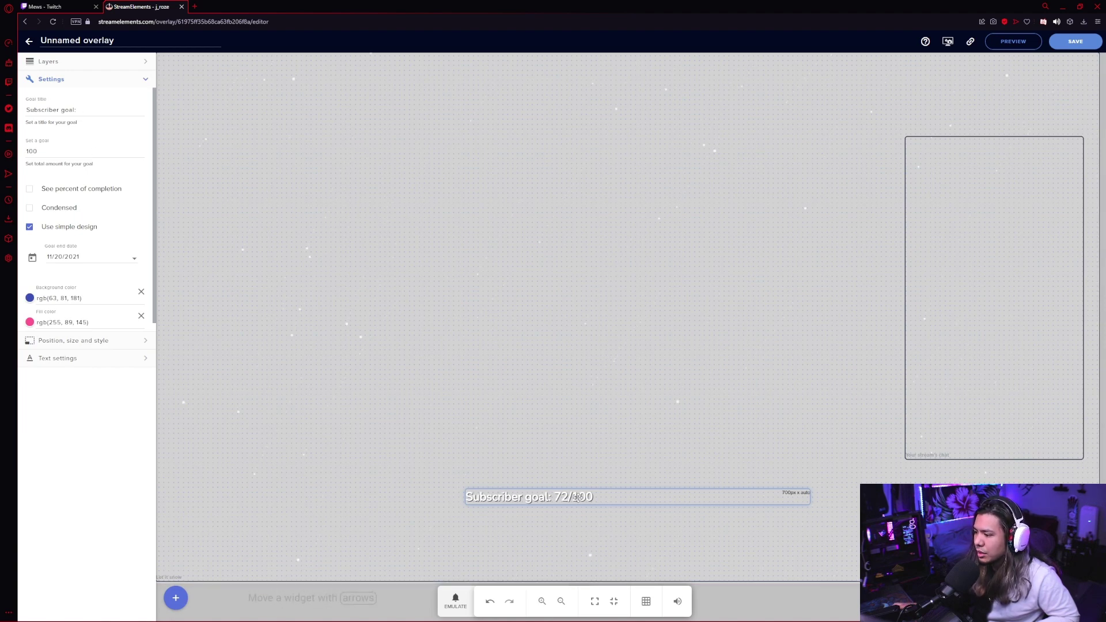
Select the snow widget, collapse its settings and return to the layer list.
left_click(161, 357)
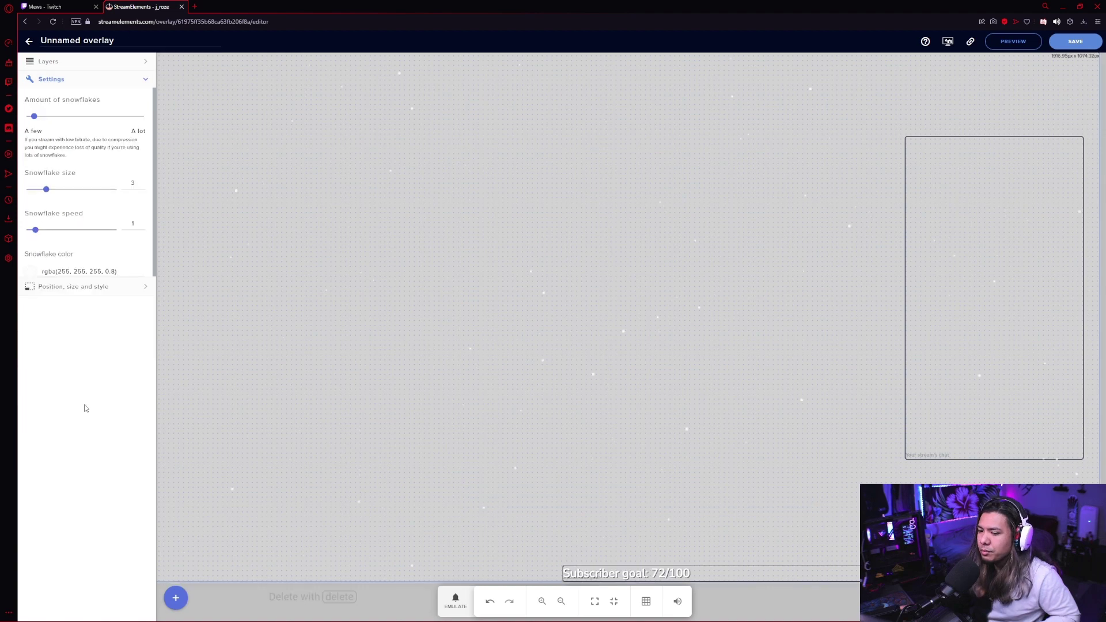
left_click(149, 82)
left_click(146, 62)
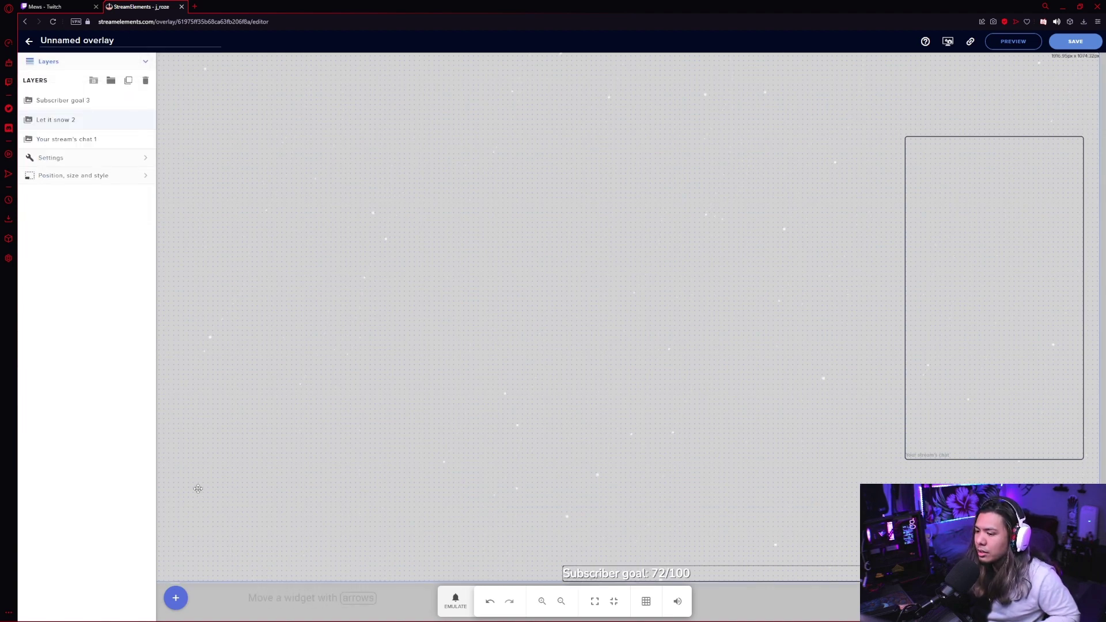
left_click(180, 599)
Add an AlertBox widget and place it at the top centre.
mouse_move(237, 410)
left_click(305, 406)
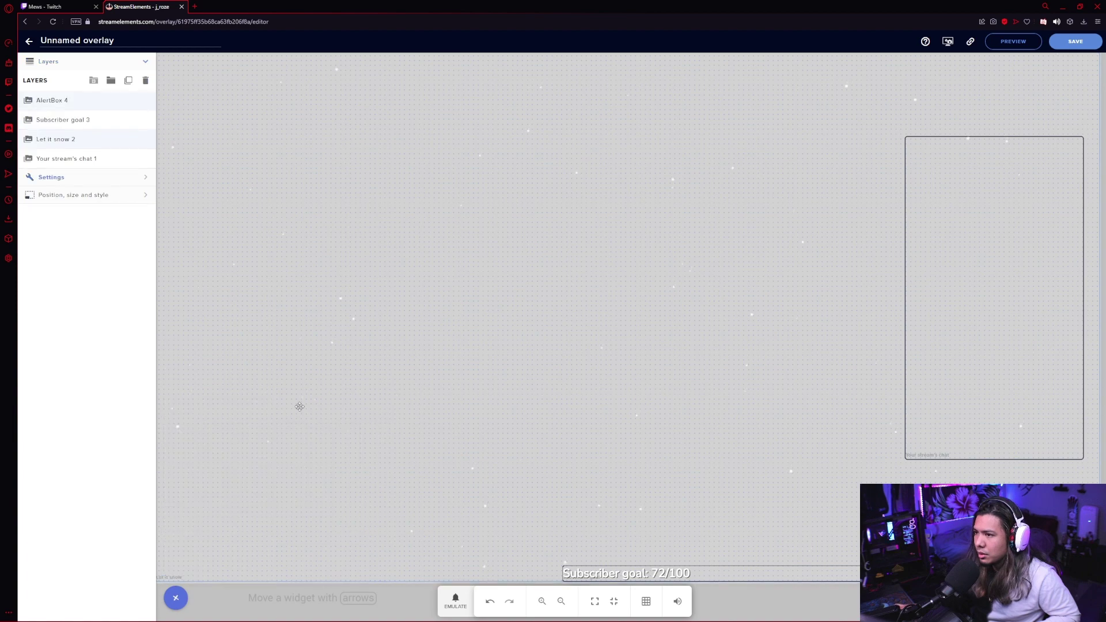
left_click_drag(302, 178, 557, 183)
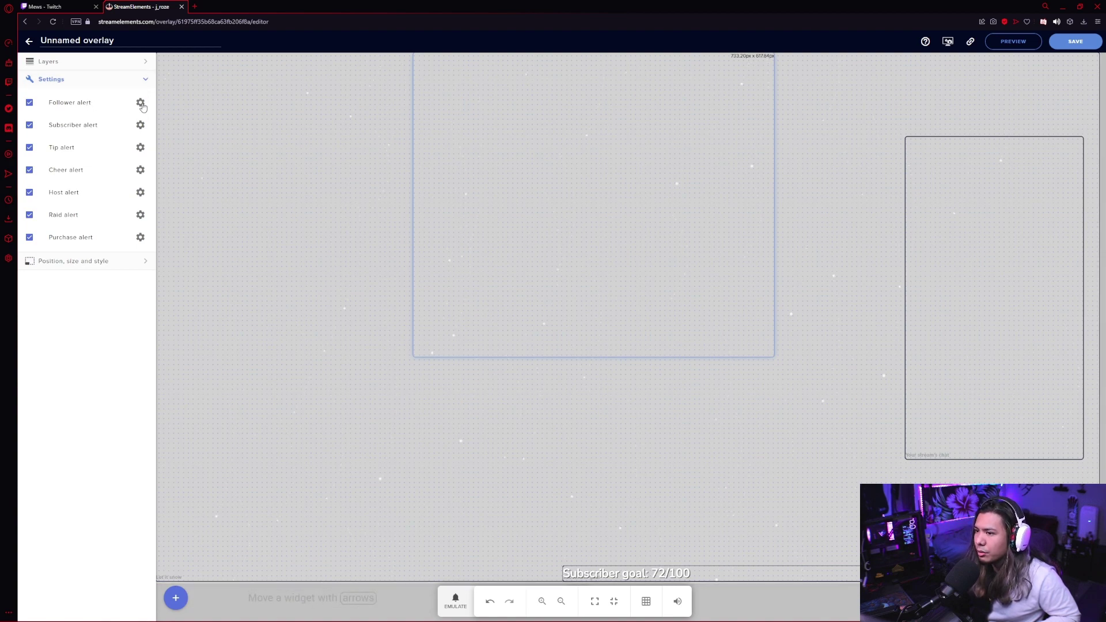
Open the follower alert's text-to-speech settings and check the voice list.
left_click(140, 103)
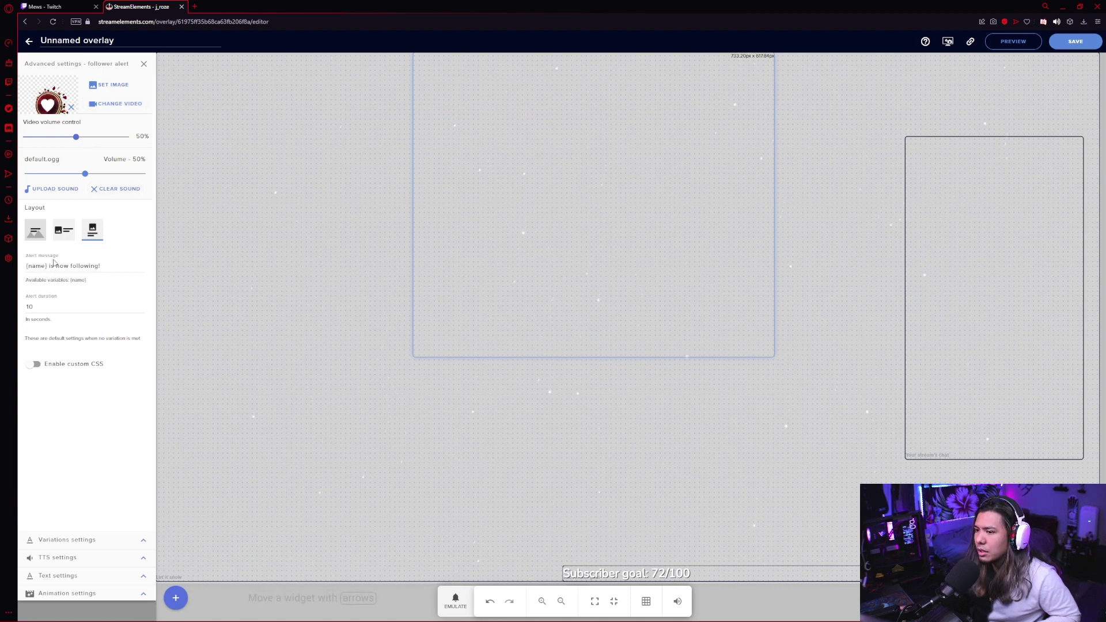
left_click(144, 558)
left_click(90, 162)
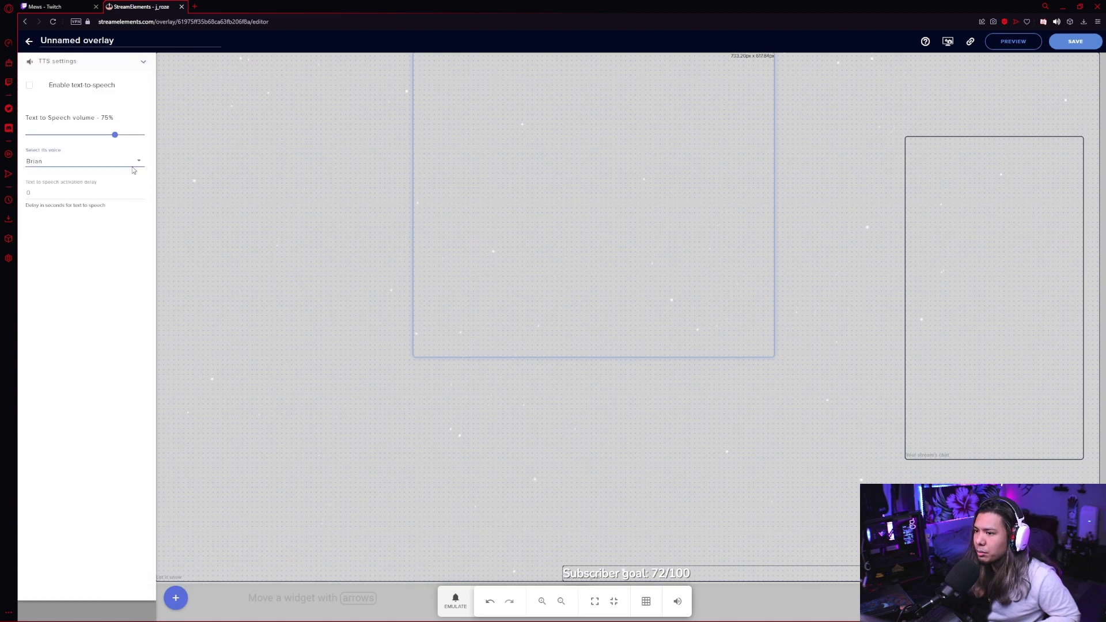
scroll(97, 162, "down", 4)
scroll(98, 161, "up", 1)
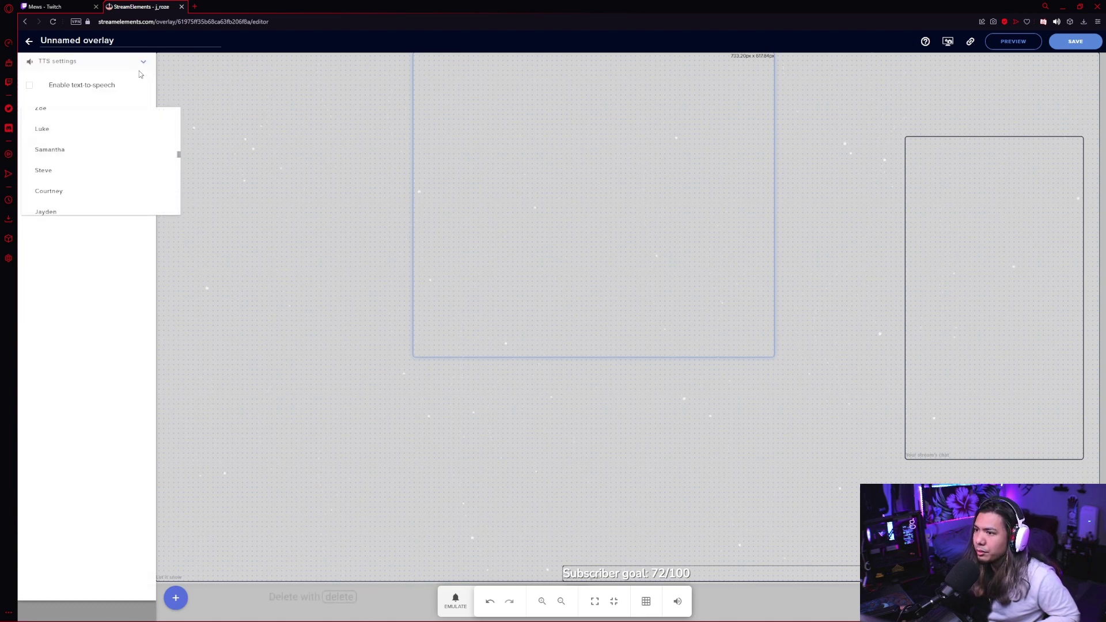
Keep voice Brian, go back, and emulate a Follower event to preview the alert.
left_click(143, 60)
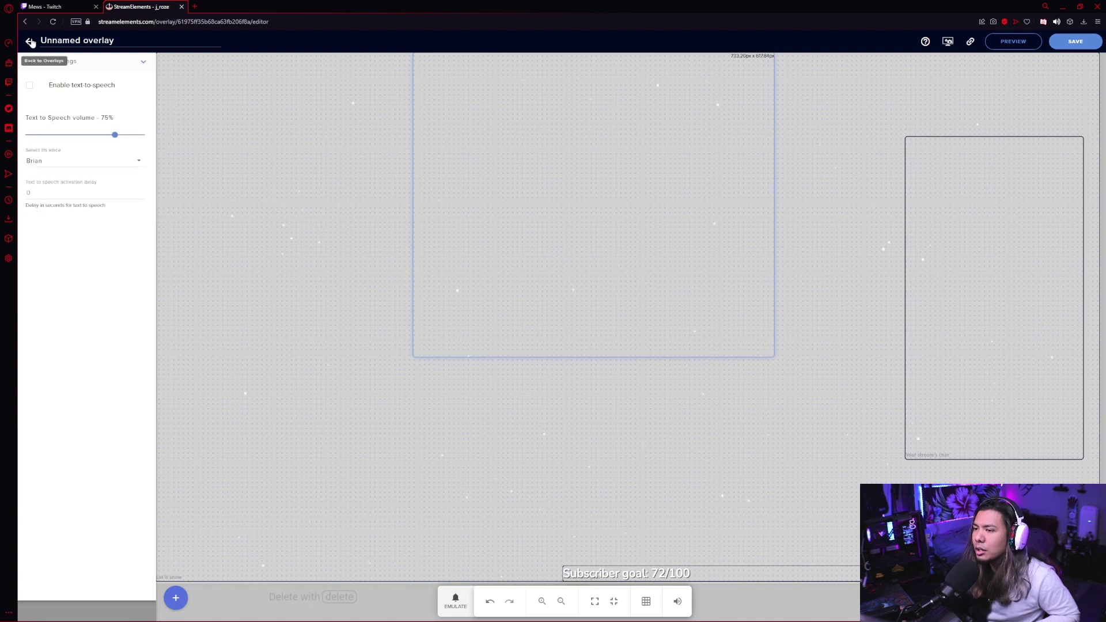
left_click(392, 402)
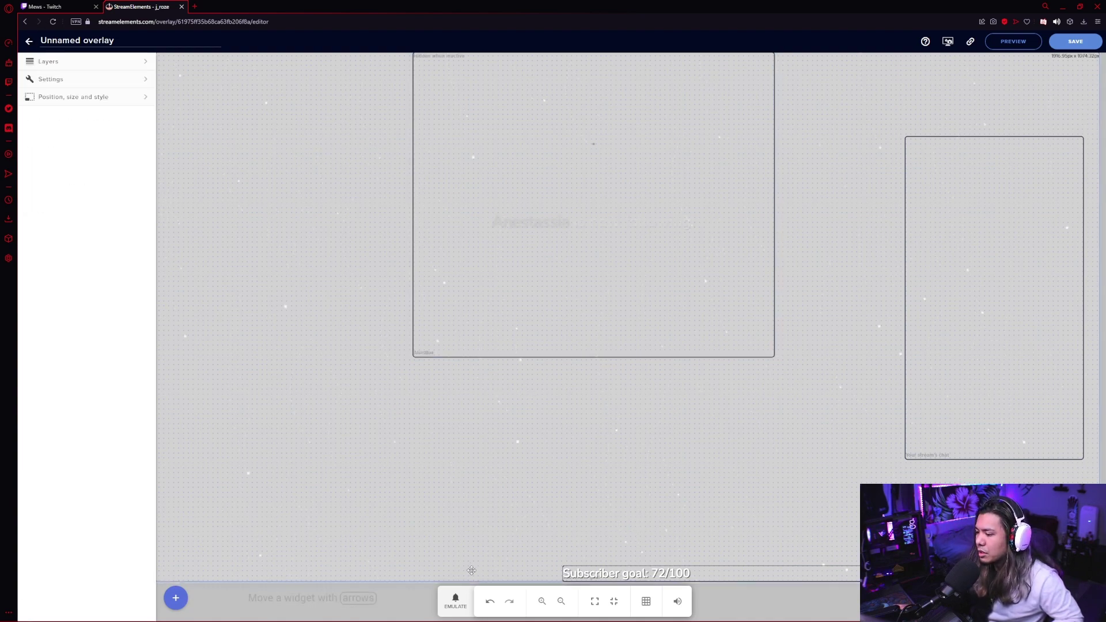
left_click(456, 602)
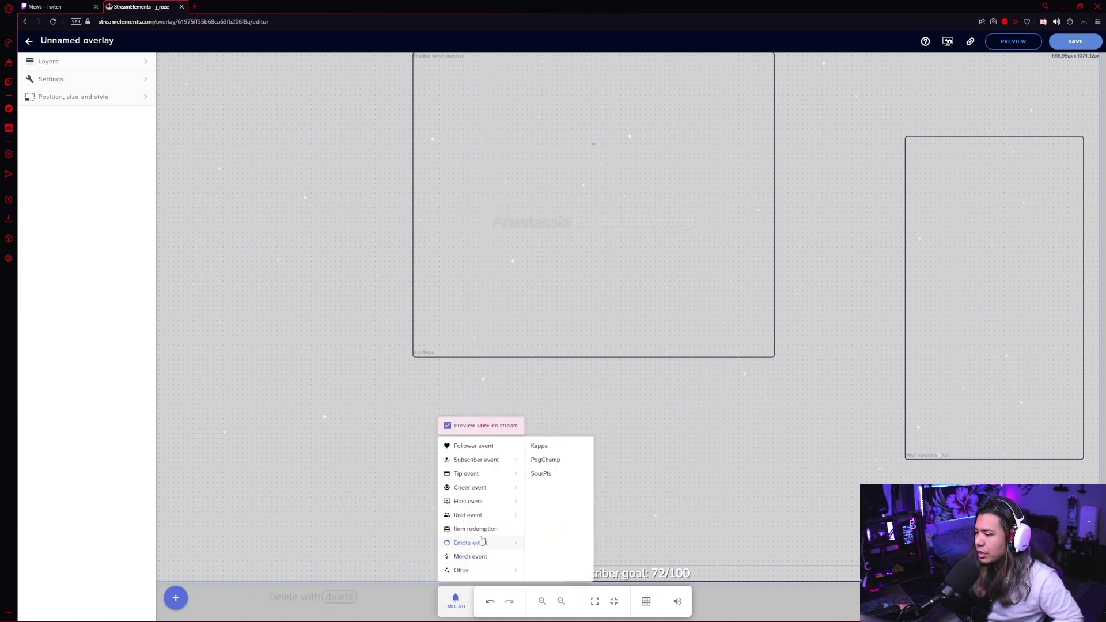
left_click(485, 448)
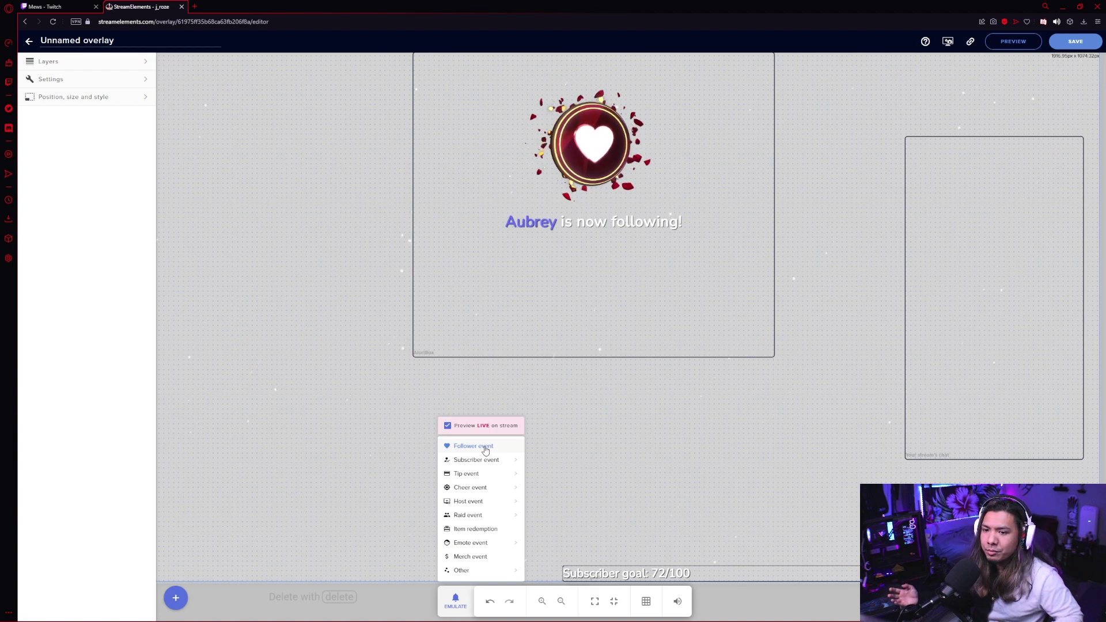
left_click(276, 378)
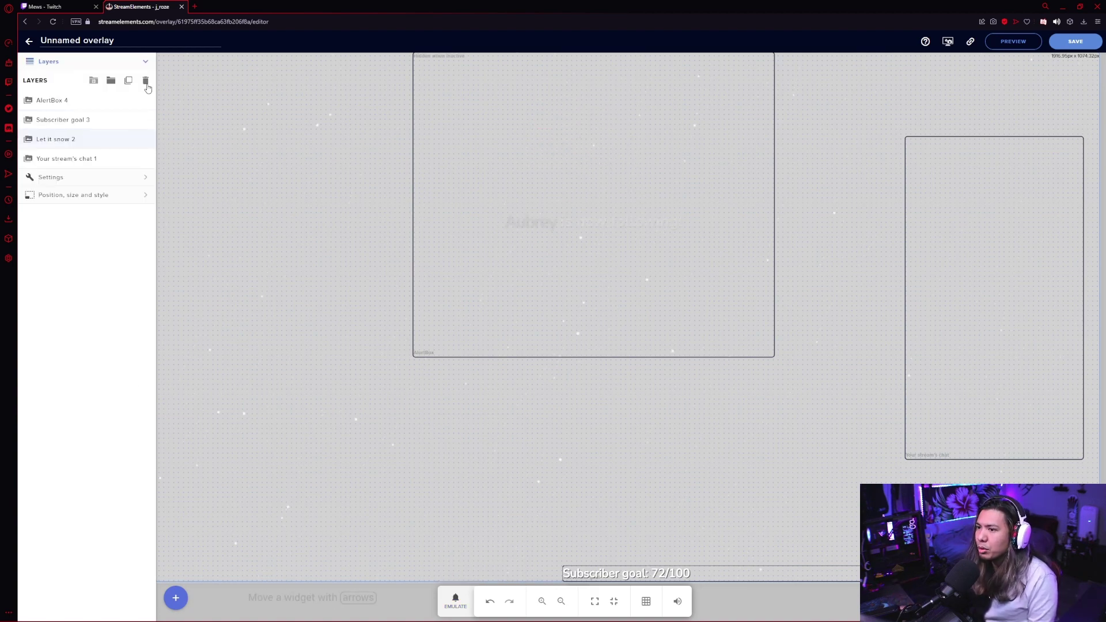
Add an Image widget to the overlay and move it down and right.
left_click(175, 597)
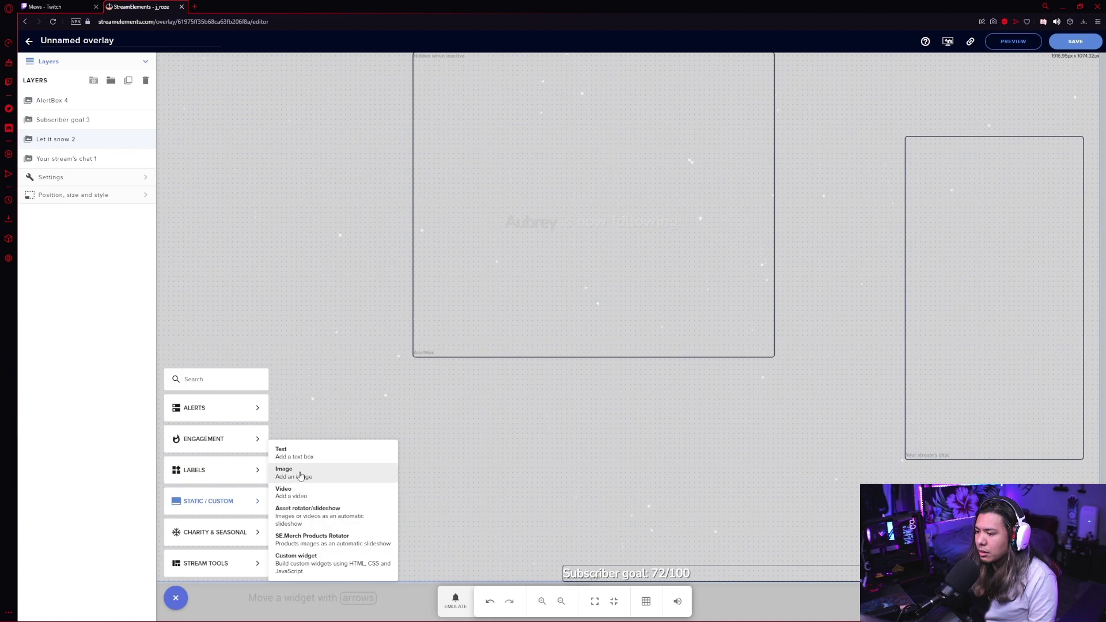
left_click(300, 475)
left_click_drag(218, 113, 339, 181)
Upload the Christmas frame PNG to the media library and set it as the widget's image.
left_click(109, 97)
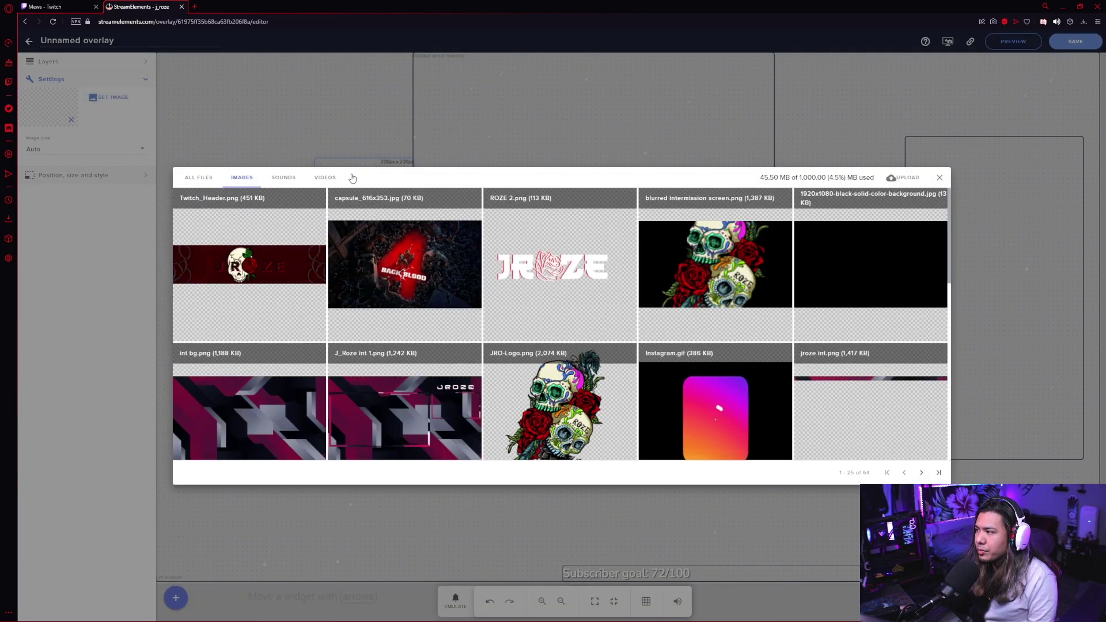
mouse_move(857, 207)
left_click(896, 177)
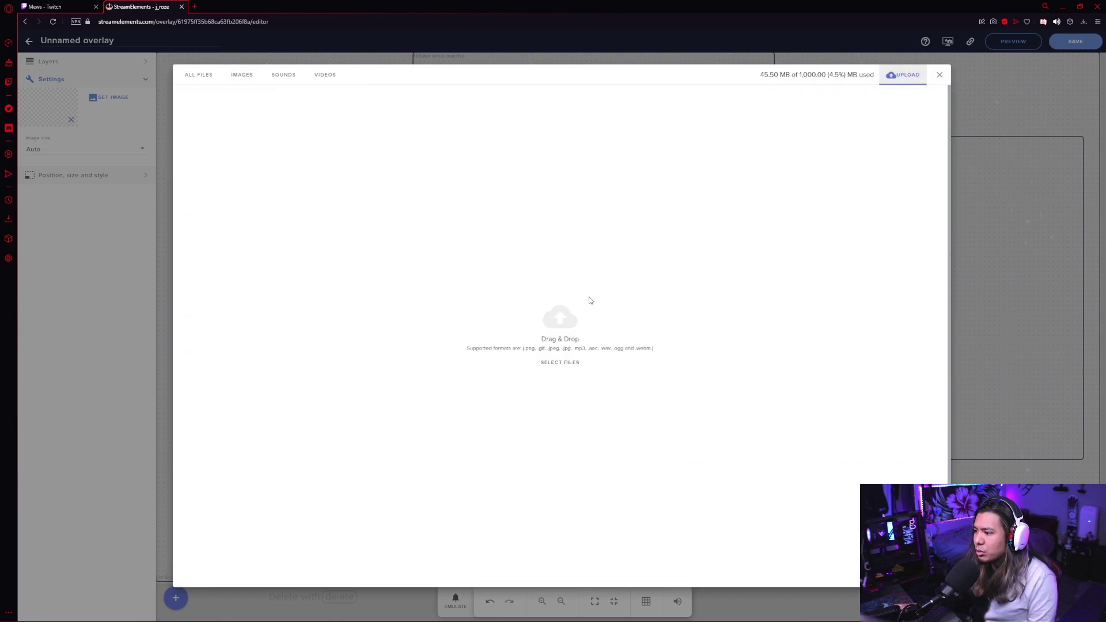
left_click(557, 317)
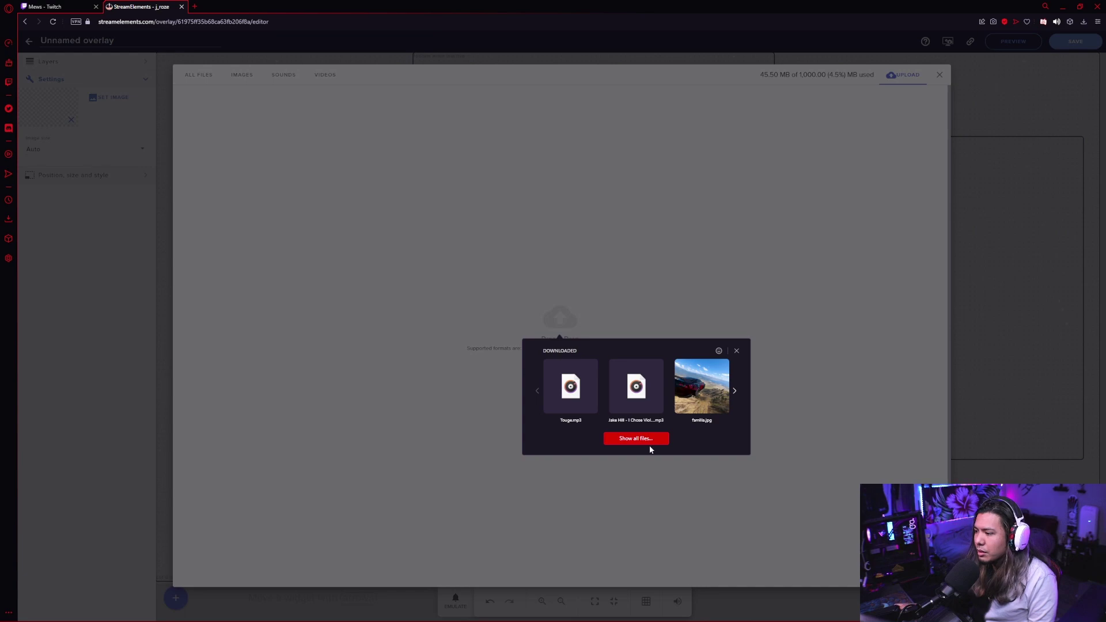
left_click(635, 438)
left_click(660, 339)
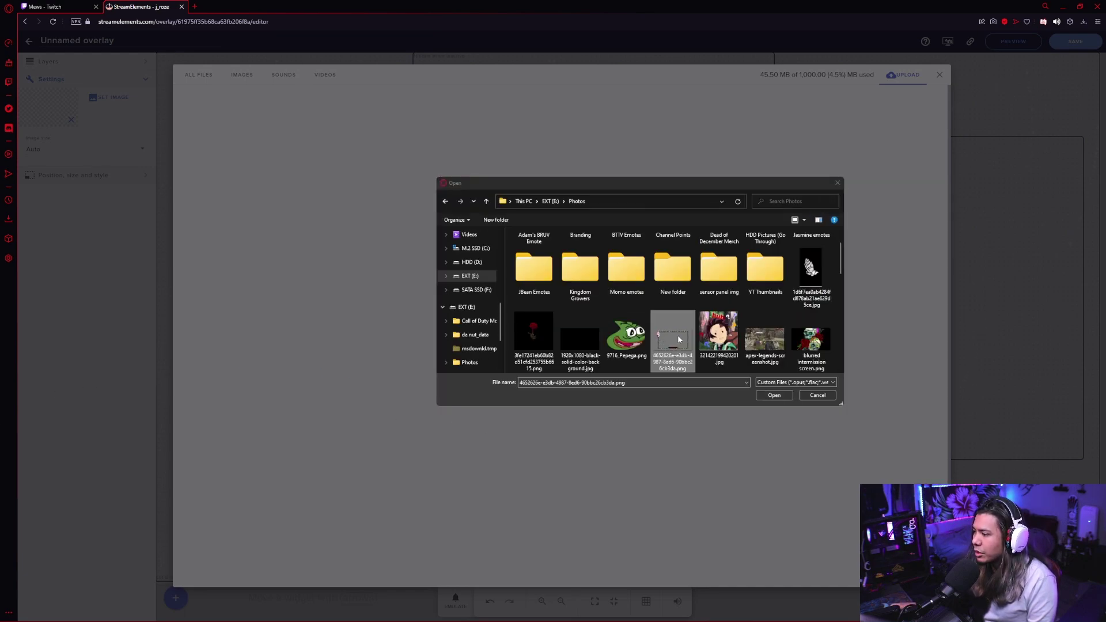
double_click(679, 339)
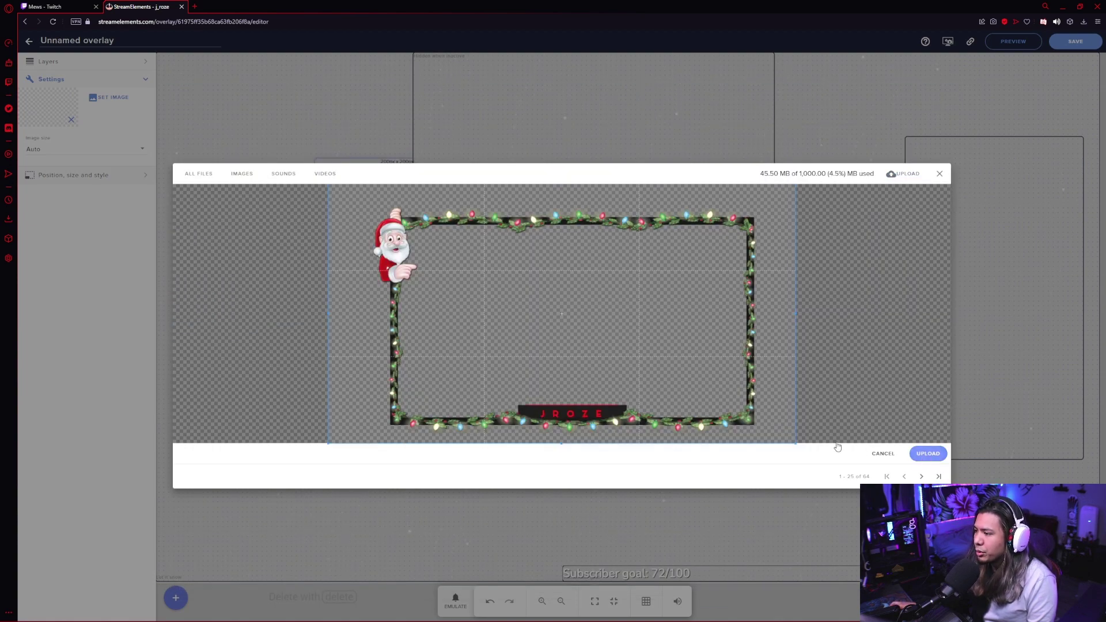
left_click(928, 453)
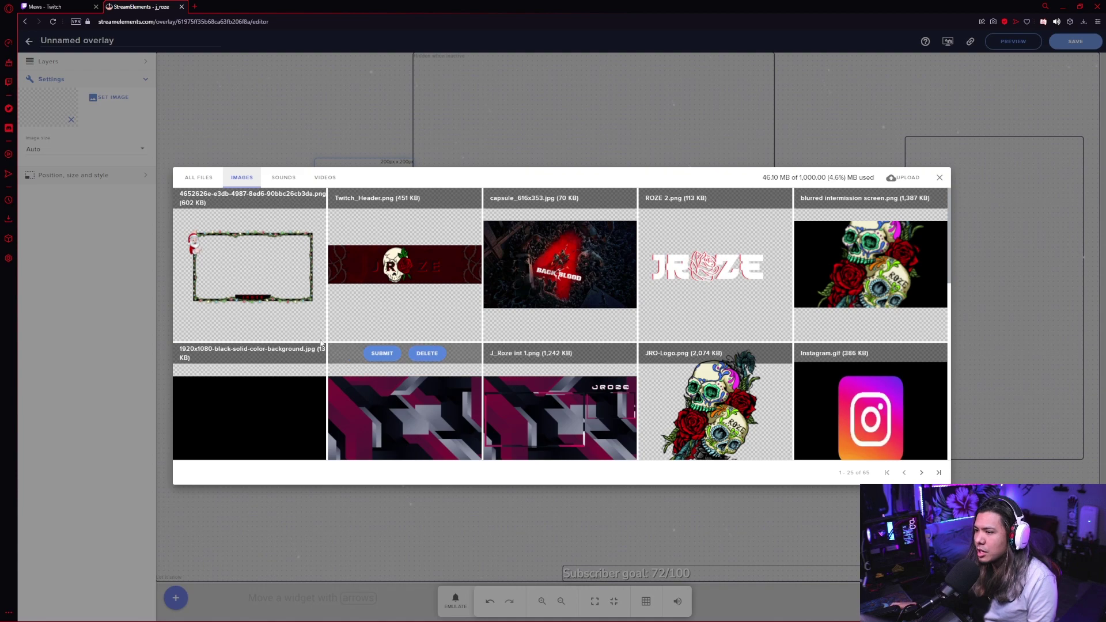
left_click(227, 198)
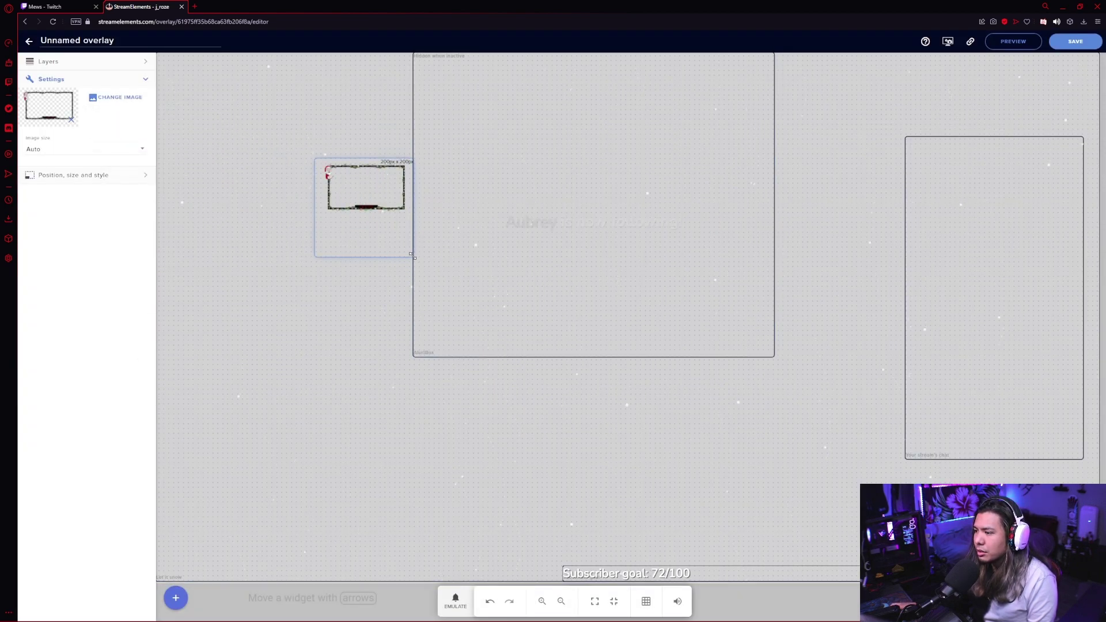
Enlarge the Christmas frame, shift it left, and move AlertBox 4 above Image 5.
left_click_drag(415, 255, 721, 427)
left_click_drag(630, 399, 345, 426)
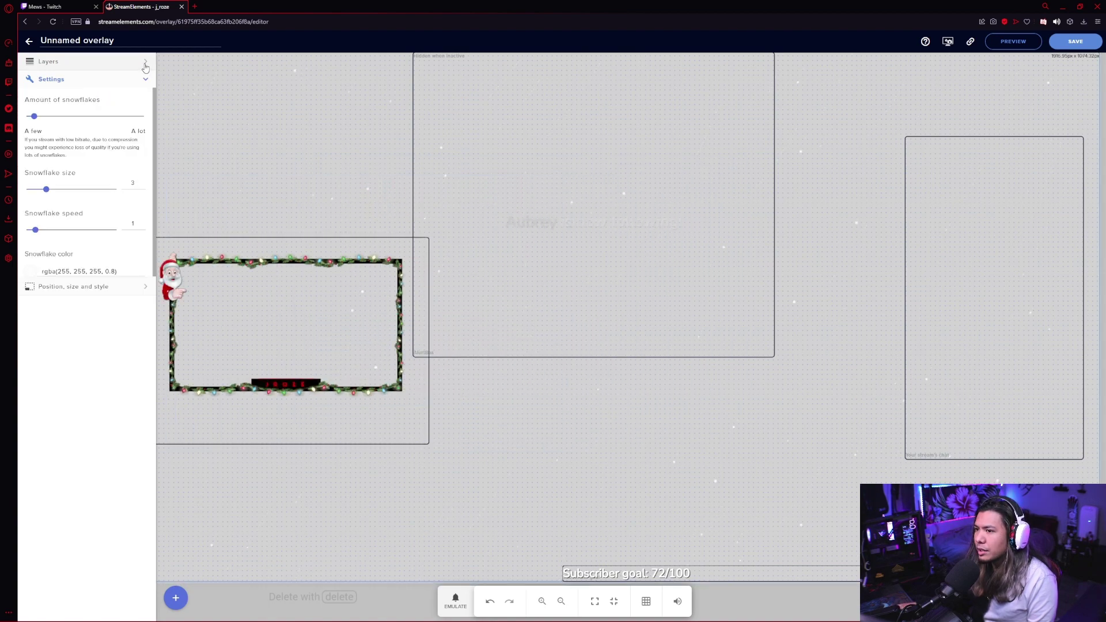
left_click(146, 61)
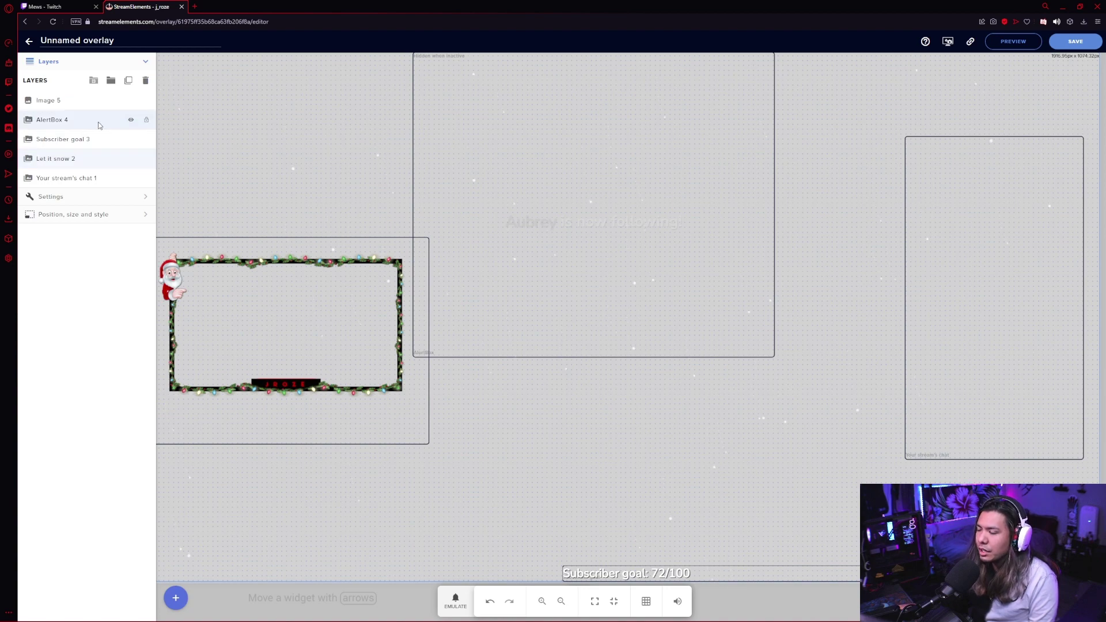
left_click_drag(98, 122, 102, 102)
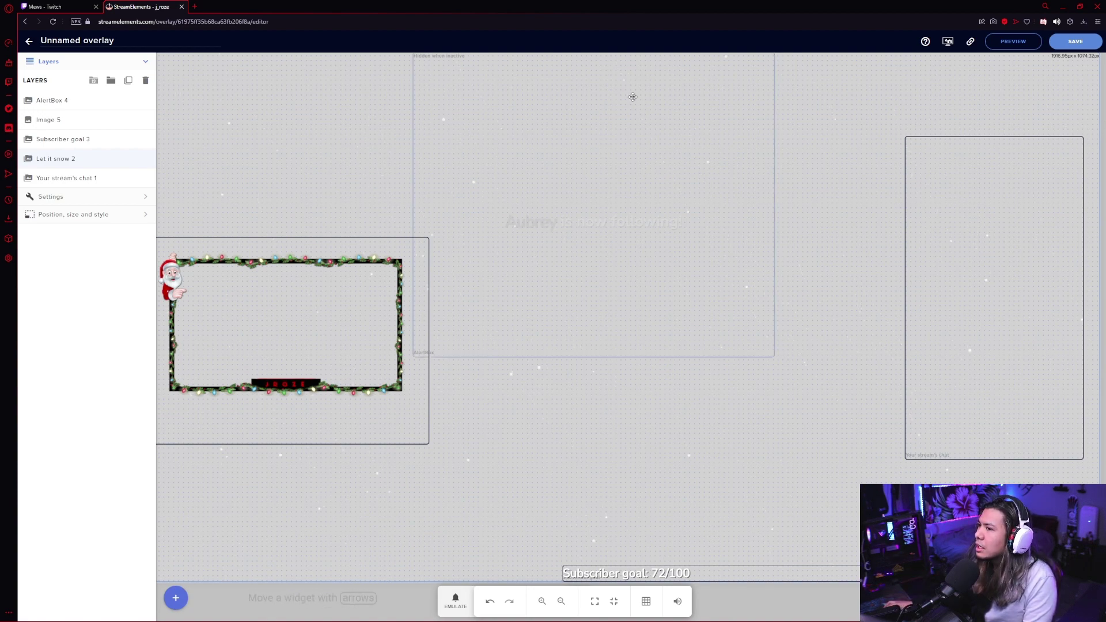
Rename the overlay to 'test live overlay' and save it.
left_click(149, 40)
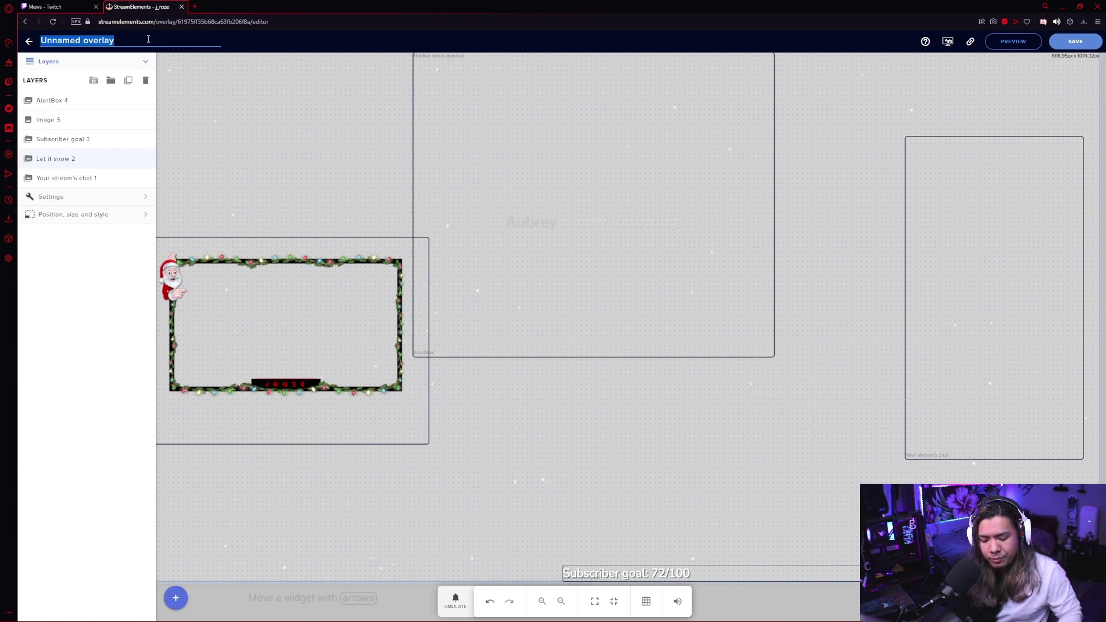
type("test live")
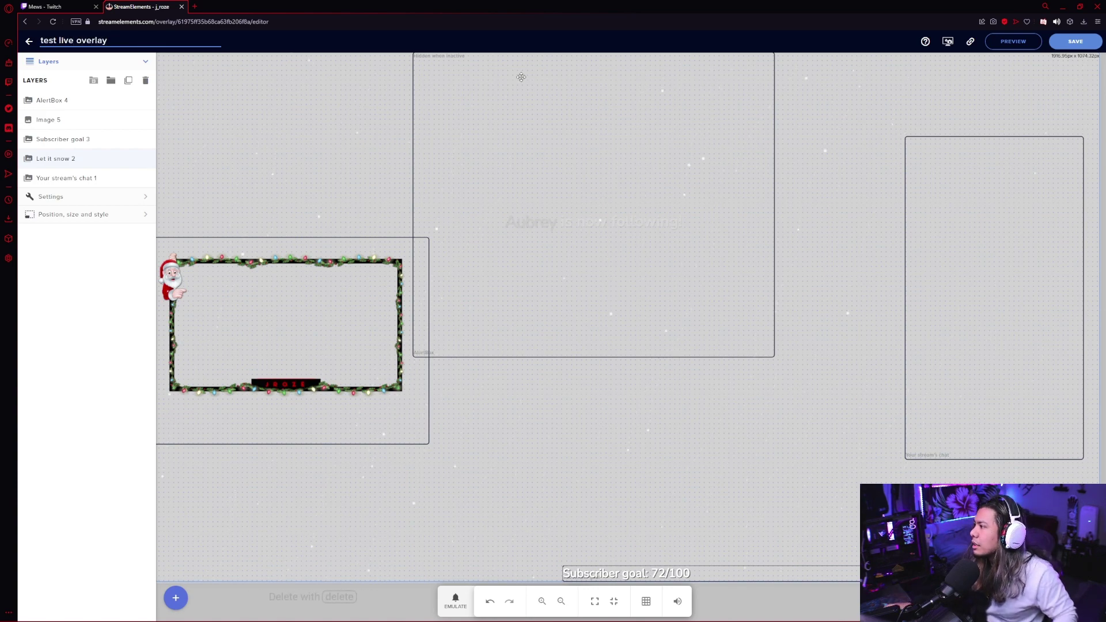
left_click(1074, 50)
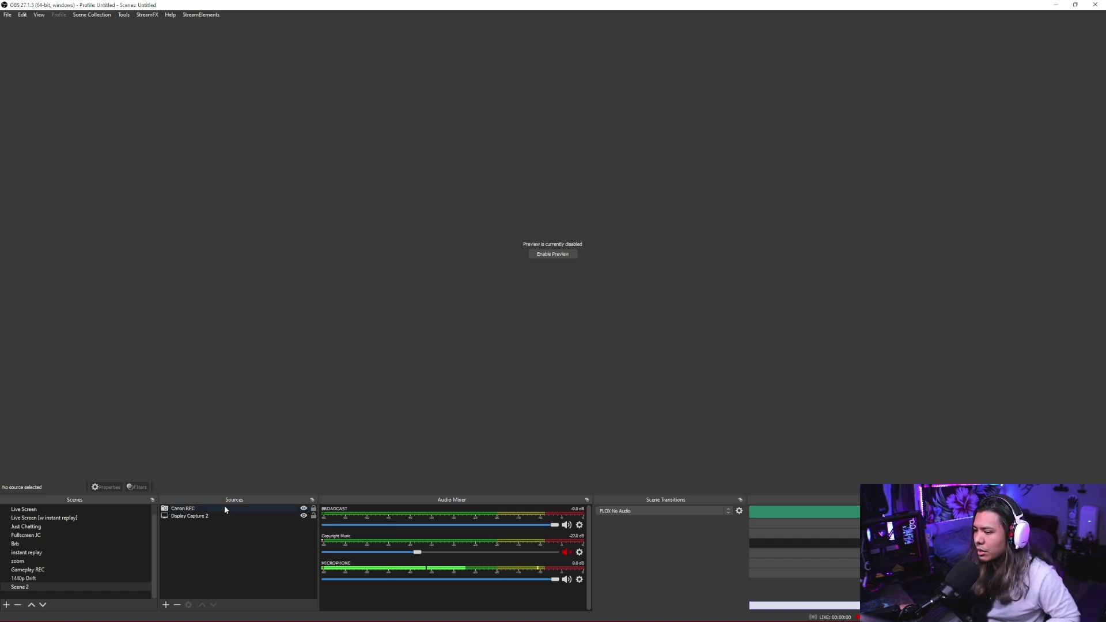
Add a Browser source named 'test overlay' in OBS.
left_click(167, 605)
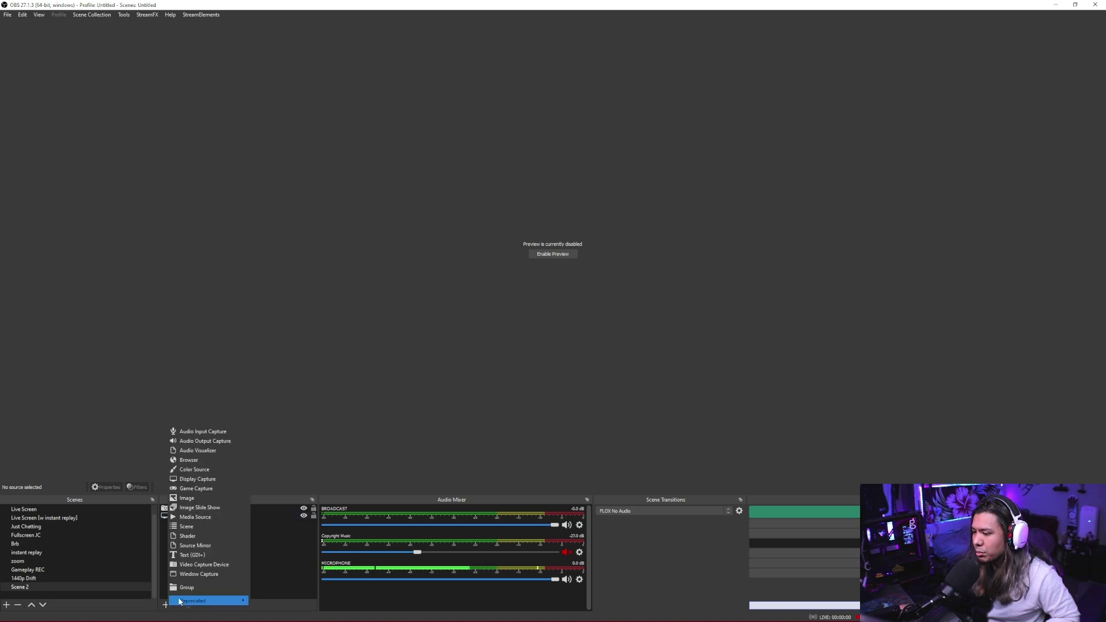
left_click(219, 460)
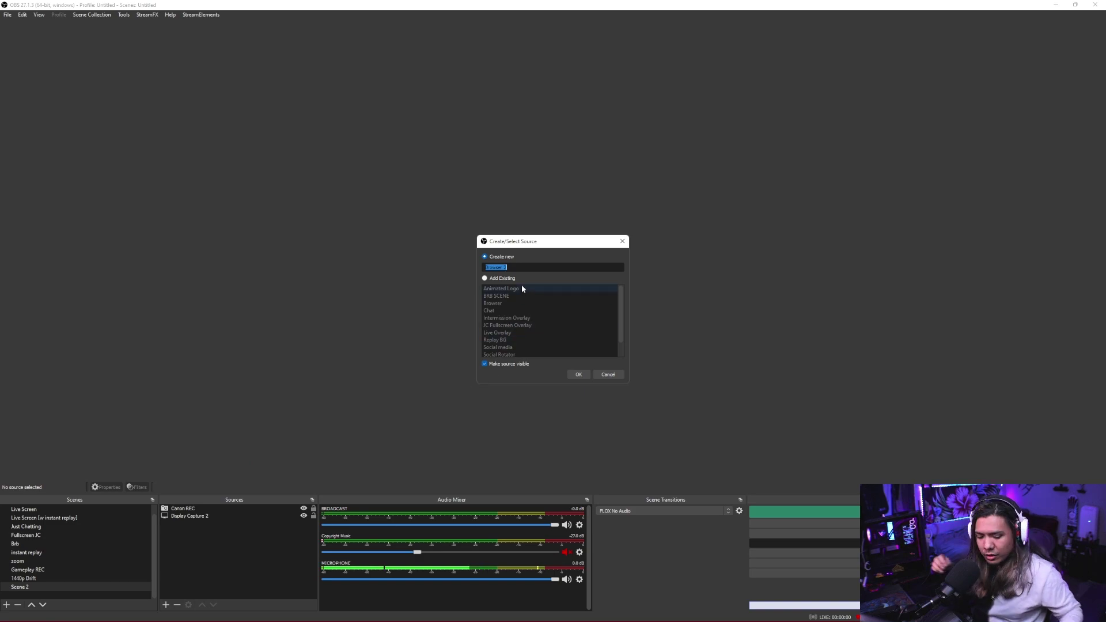
type("test overlay")
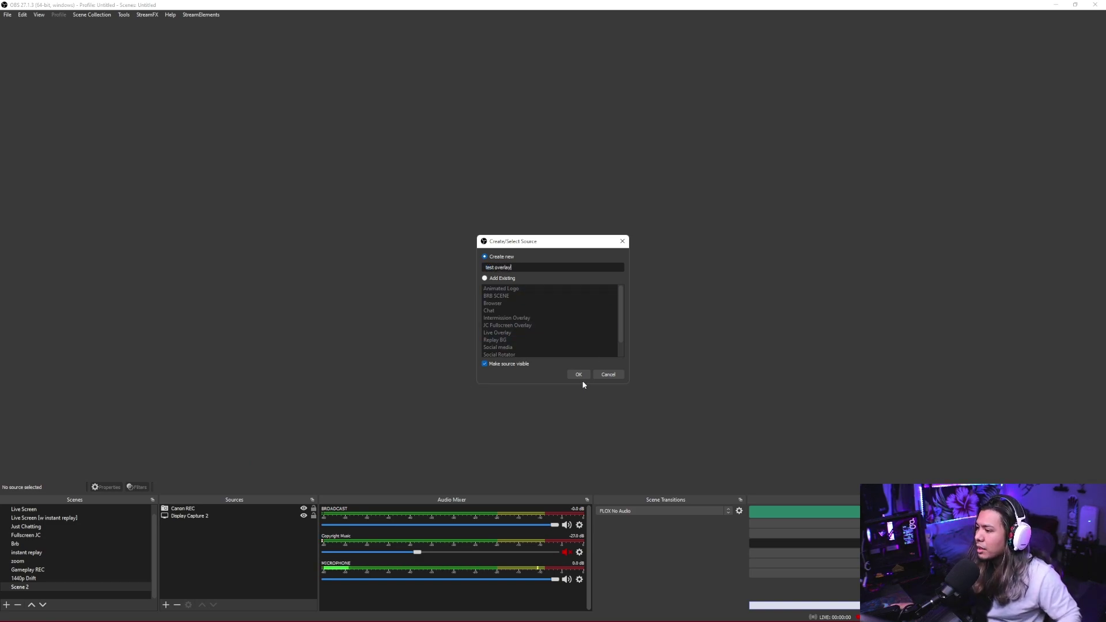
left_click(578, 374)
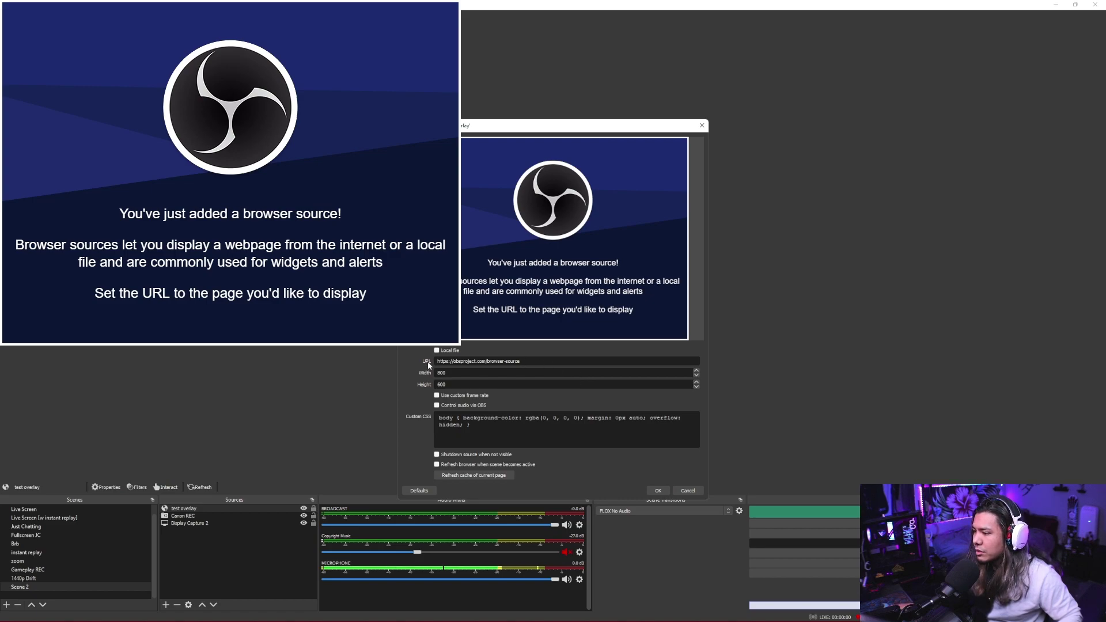
Paste the StreamElements overlay URL and set the source size to 1920×1080.
key("ctrl+a")
key("BackSpace")
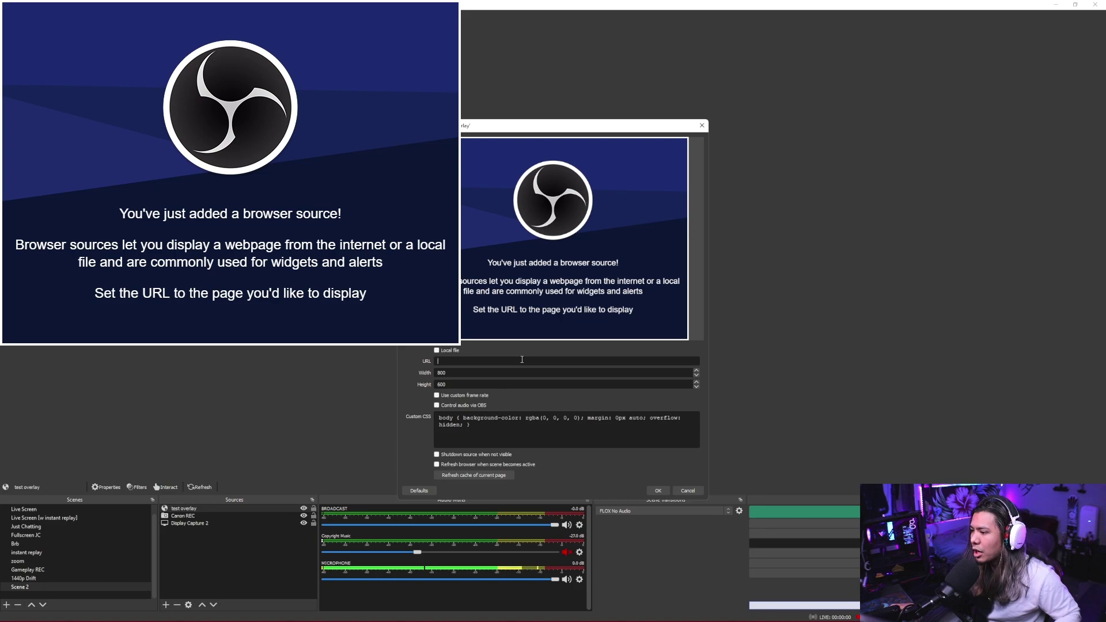
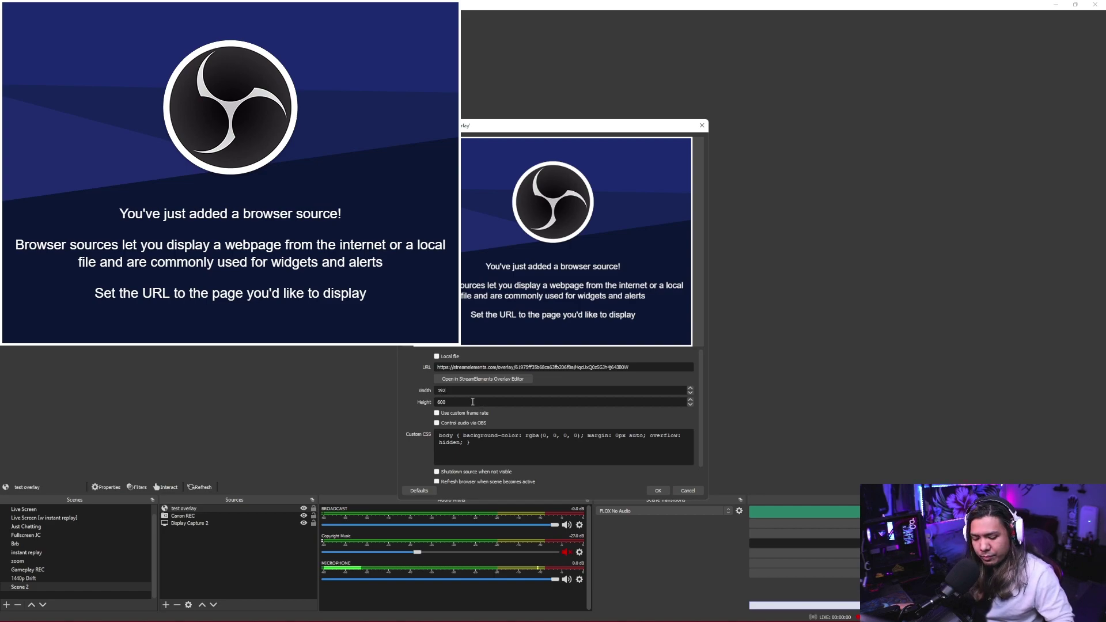
type("10")
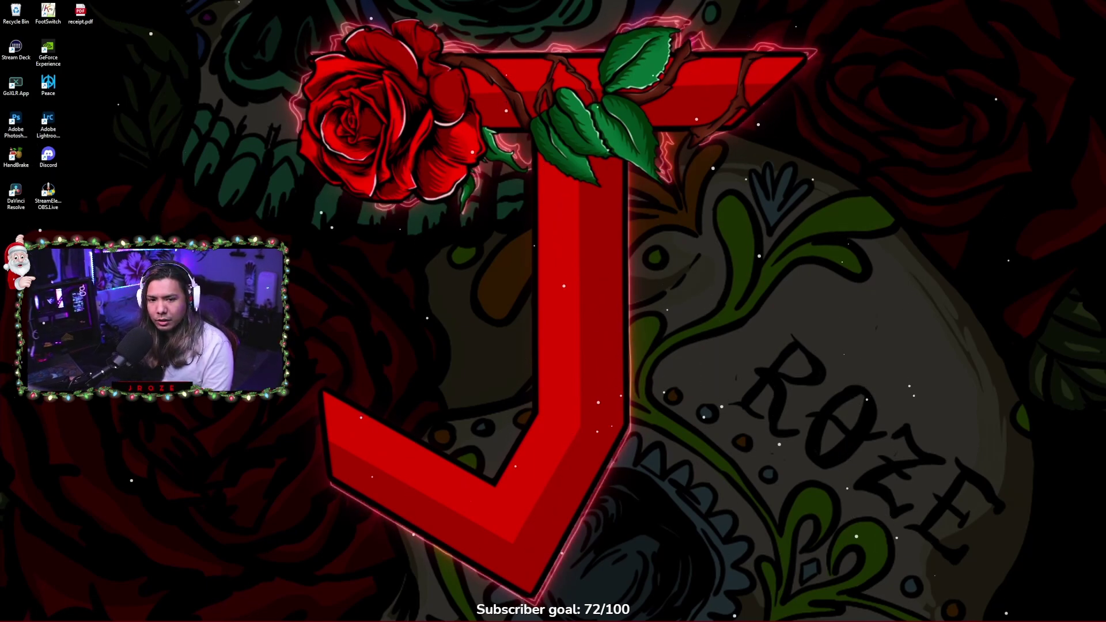
Lock the test overlay browser source in Scene 2's Sources list so it can't move.
key("alt+Tab")
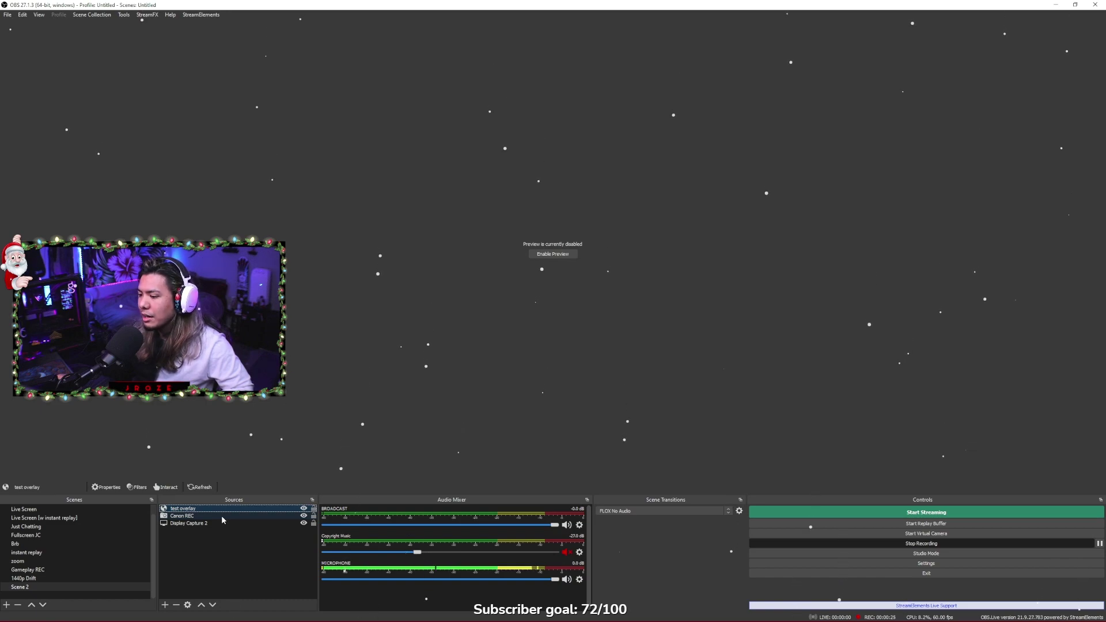
left_click(222, 517)
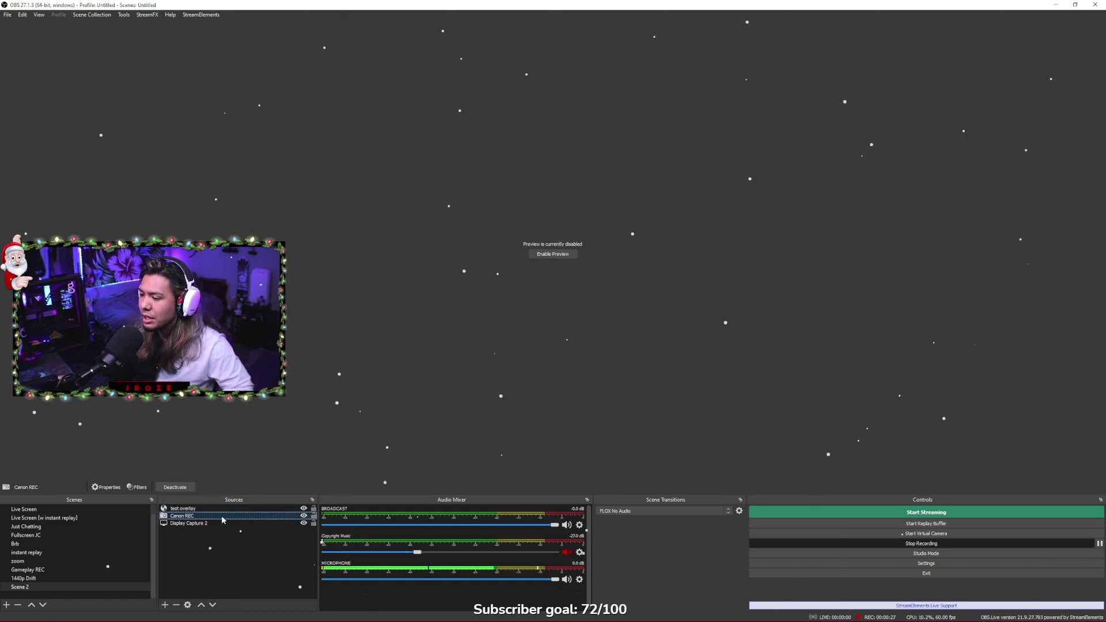
left_click(290, 509)
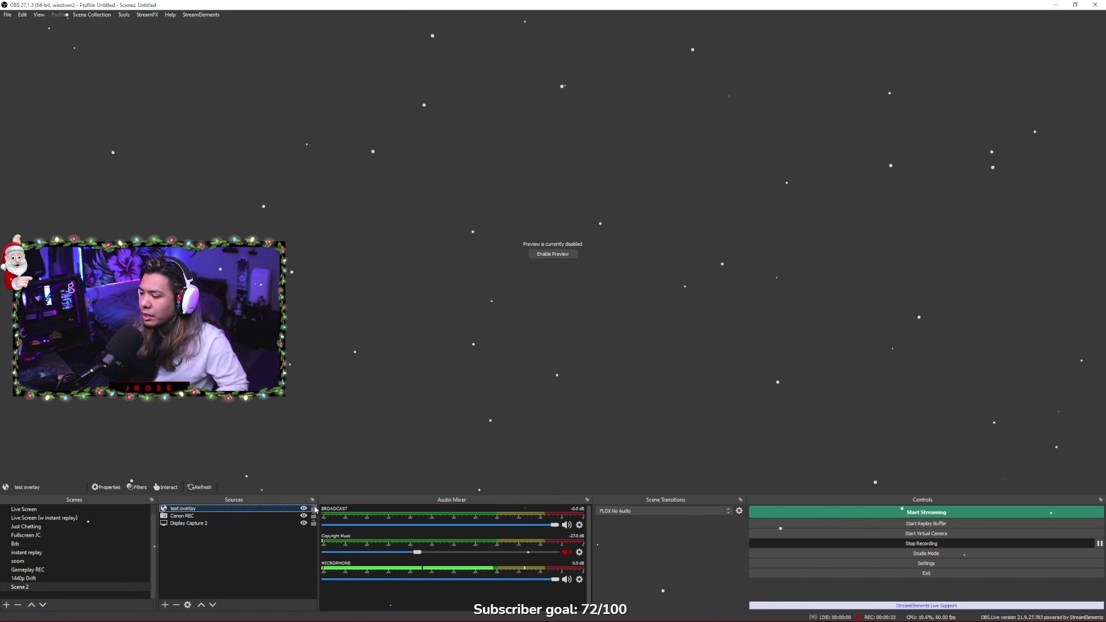
left_click(313, 509)
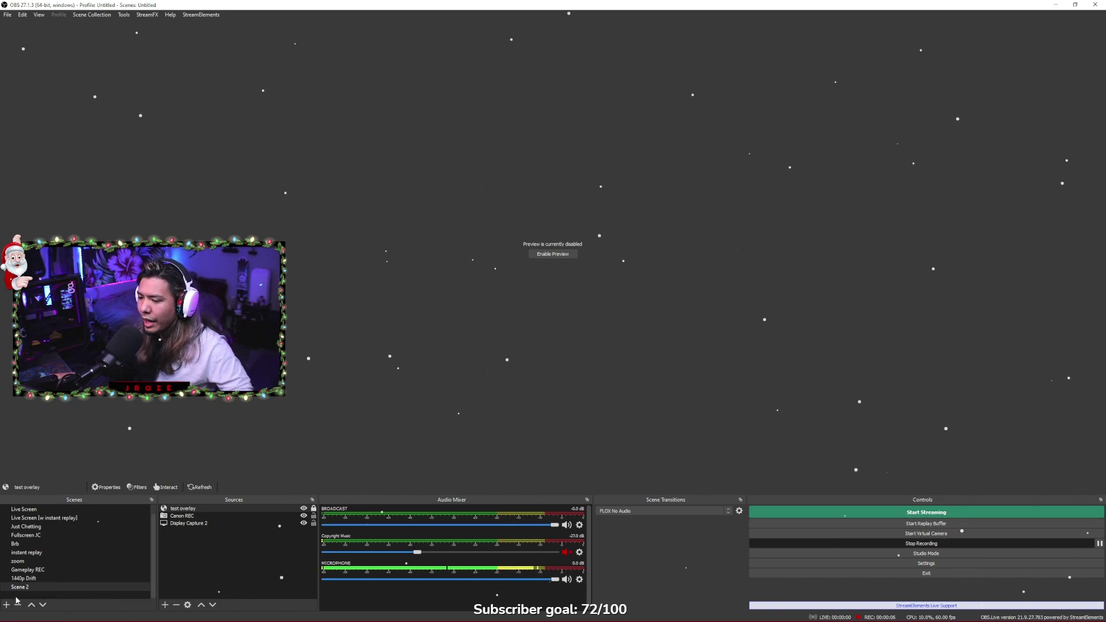
Rename Scene 2 to 'test live' and begin adding another scene.
right_click(40, 586)
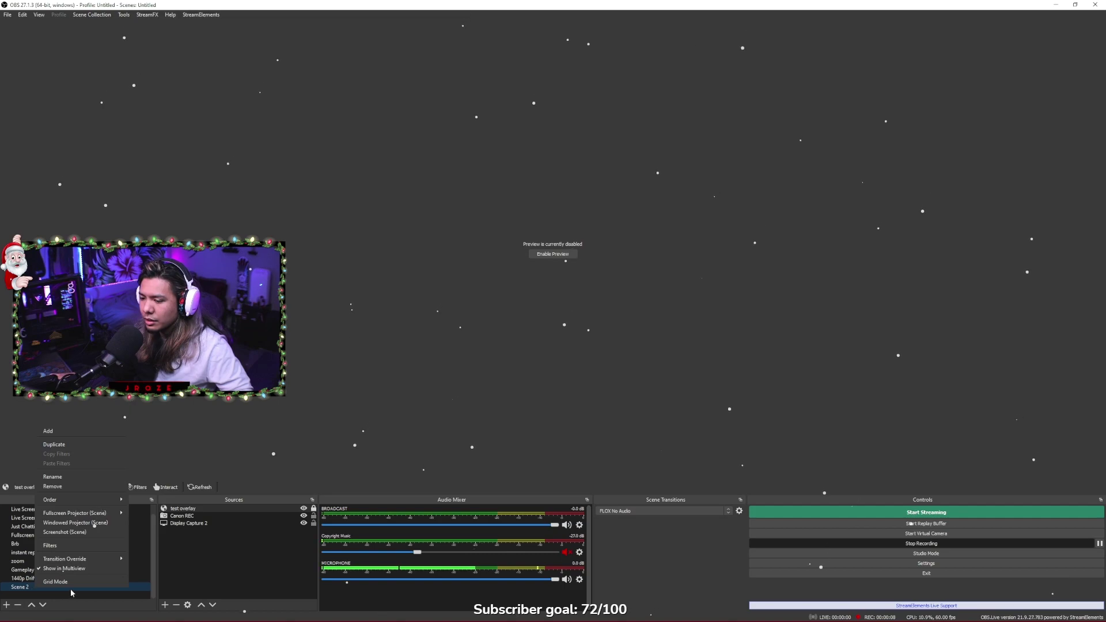
left_click(79, 480)
type("te")
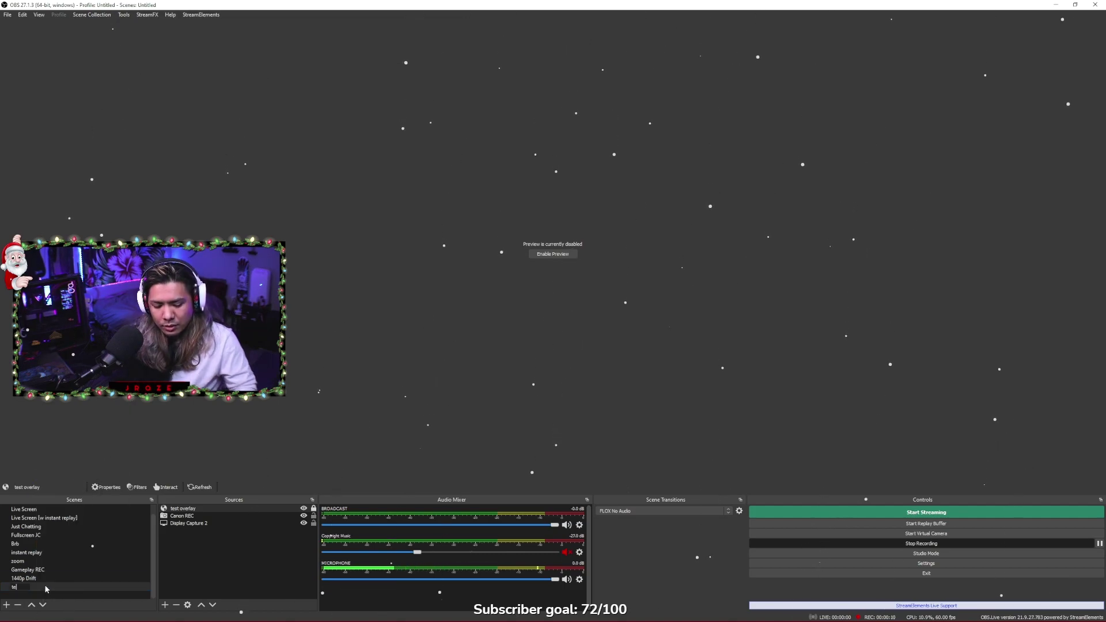
type("st live")
key("Return")
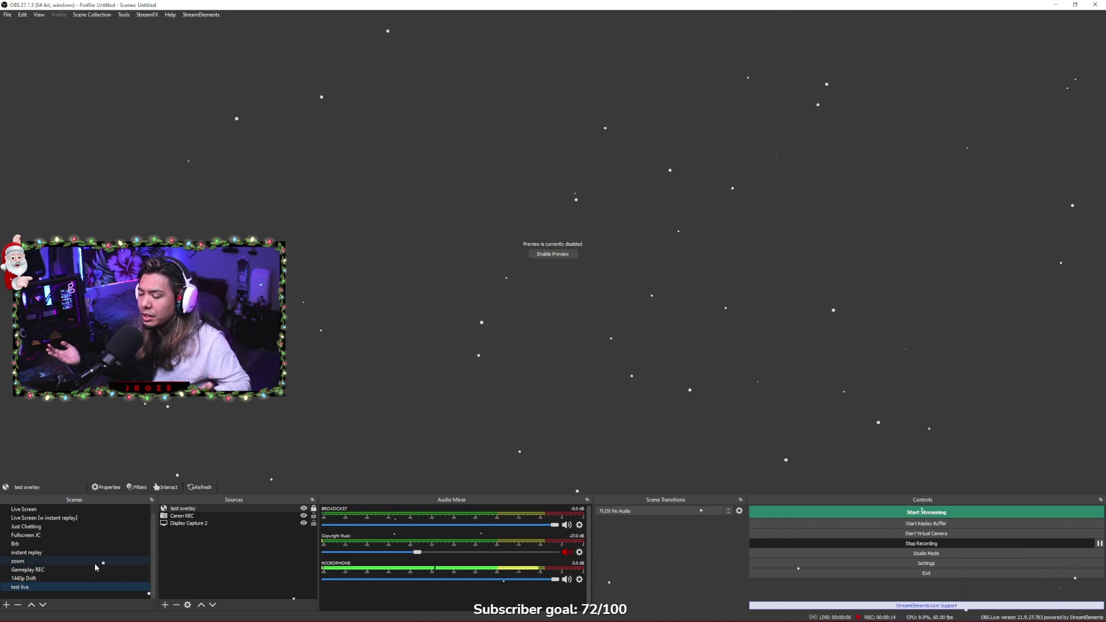
left_click(6, 605)
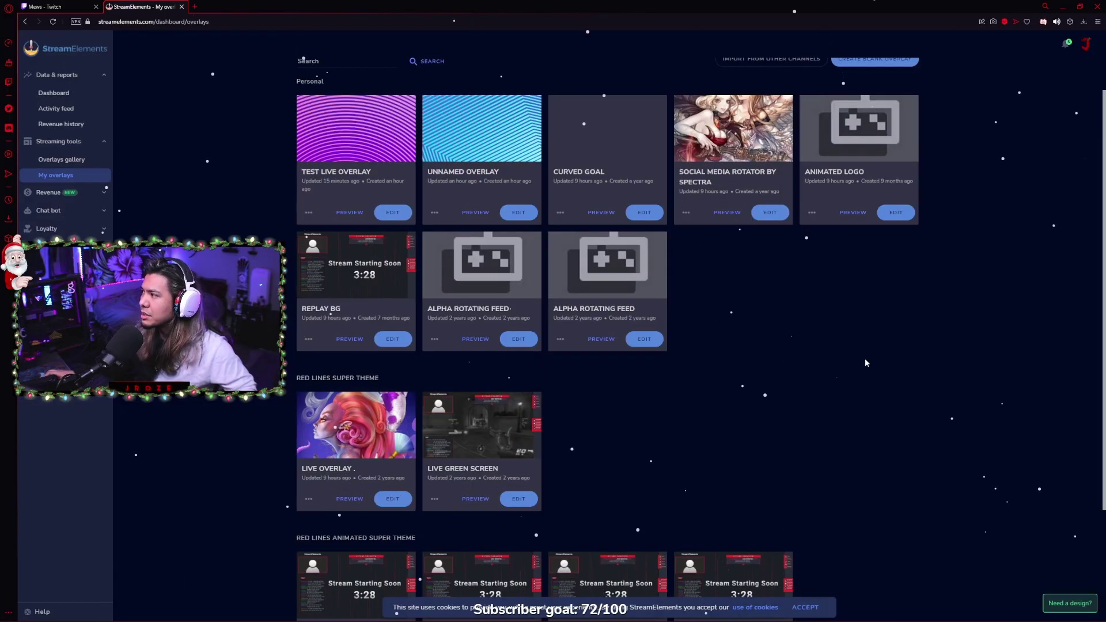
Create a blank overlay on My overlays and accept its default resolution to enter the editor.
scroll(1002, 161, "up", 1)
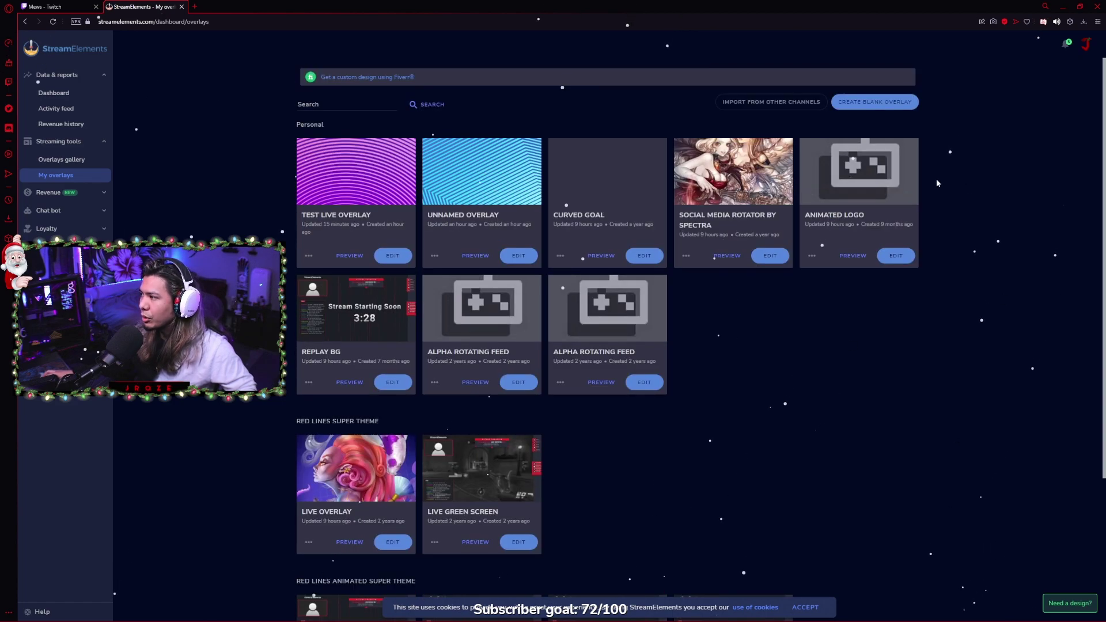
left_click(895, 108)
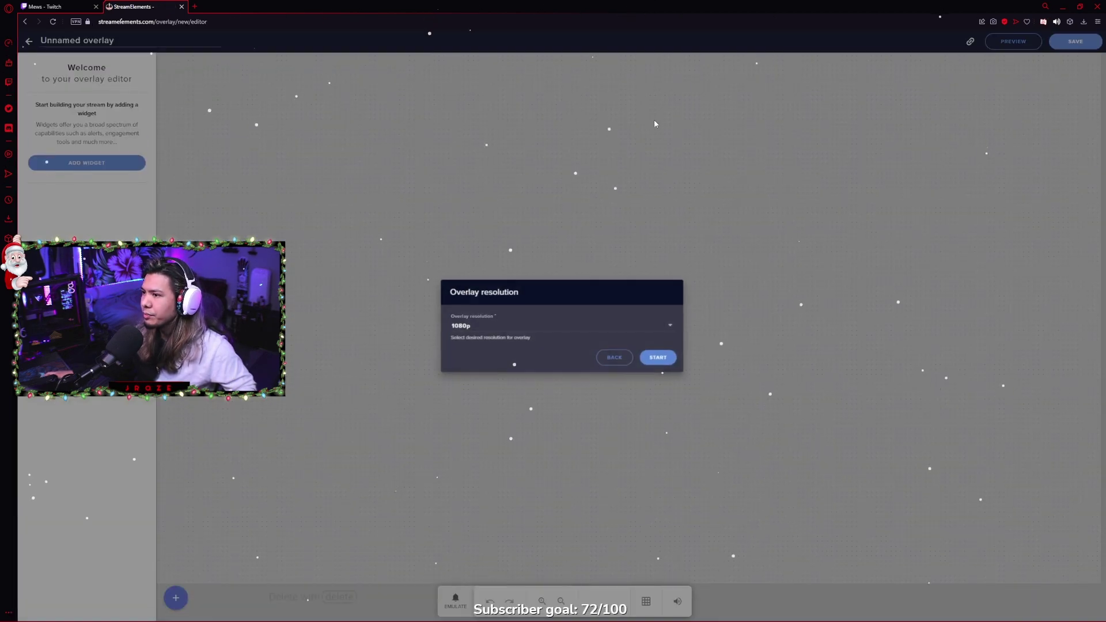
left_click(657, 357)
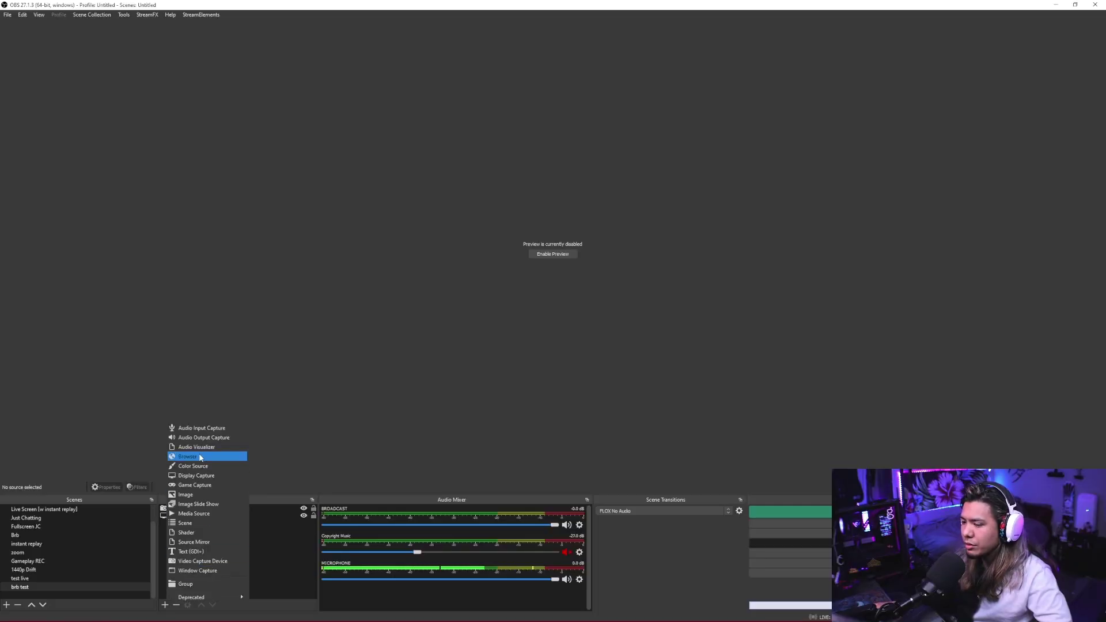
Add a Browser source called 'brb overlay' and empty its default URL field.
left_click(200, 457)
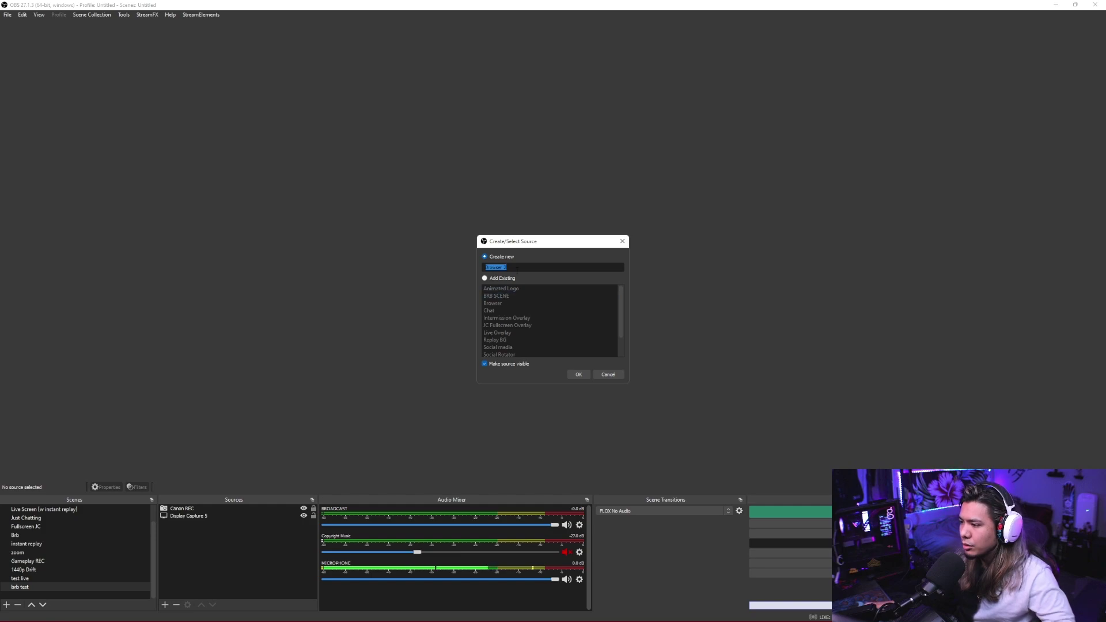
type("brb")
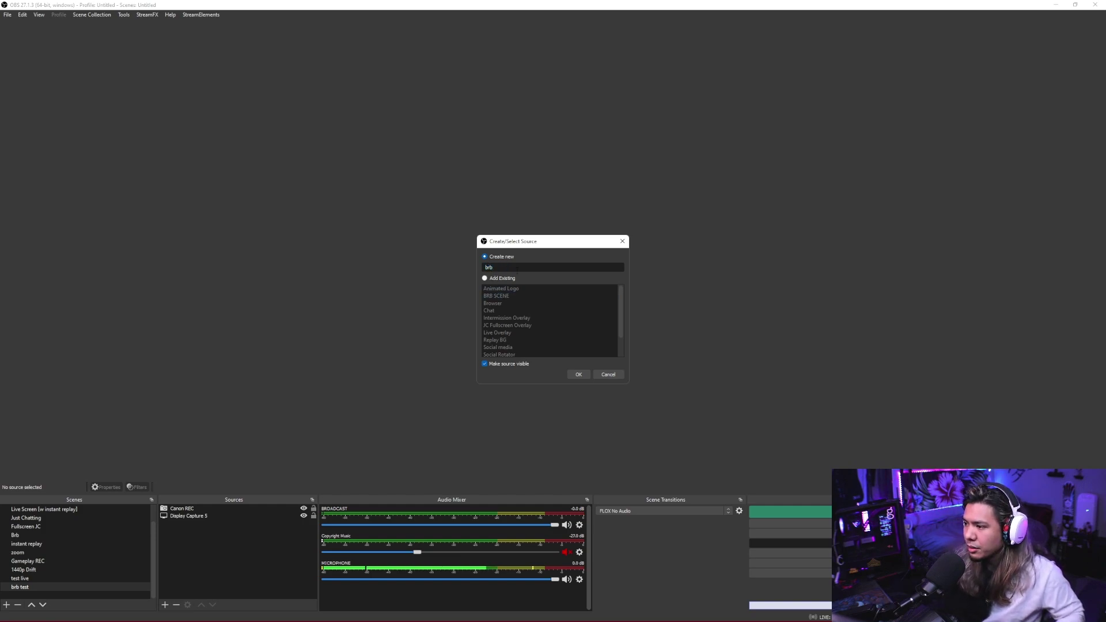
type(" overlay")
left_click(578, 374)
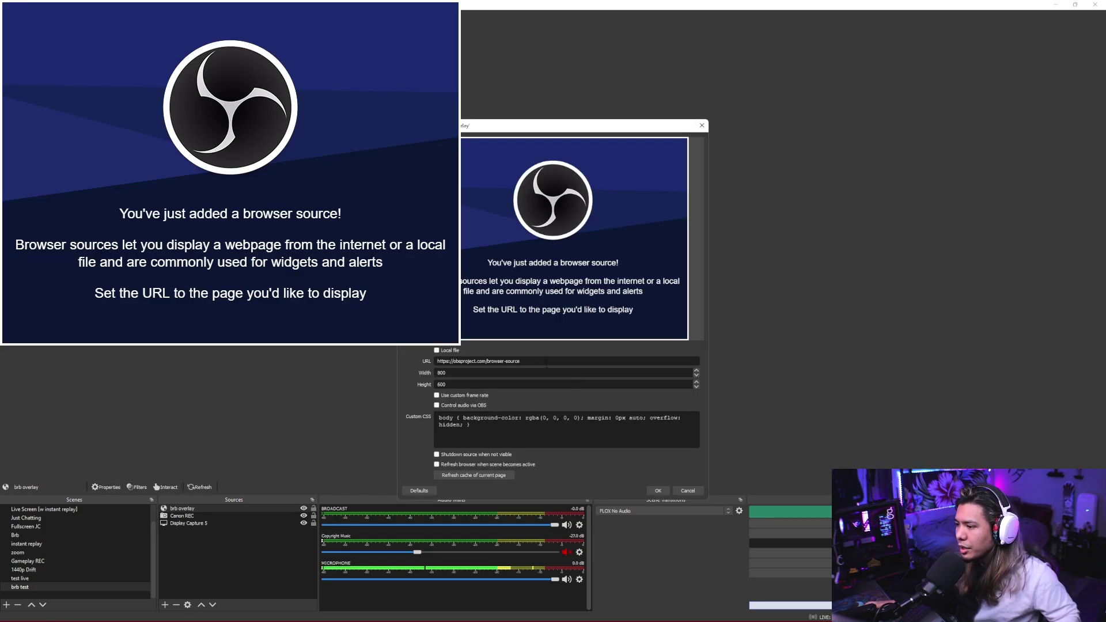
key("ctrl+a")
key("BackSpace")
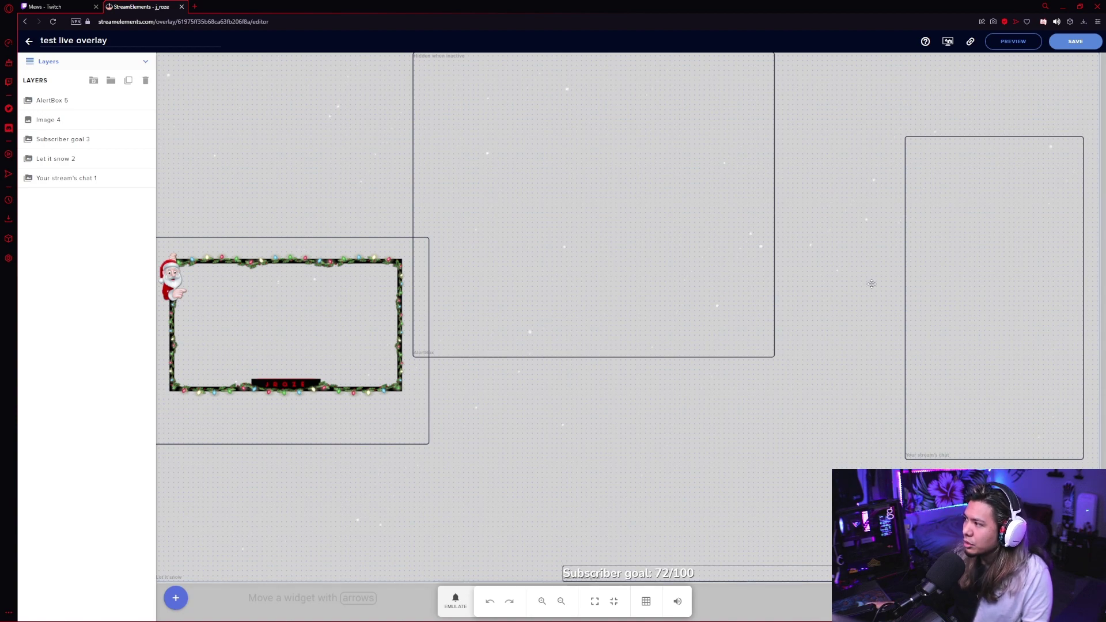
Reset the goals under Session data's GOALS tab so the subscriber goal returns to 0/100.
left_click(949, 44)
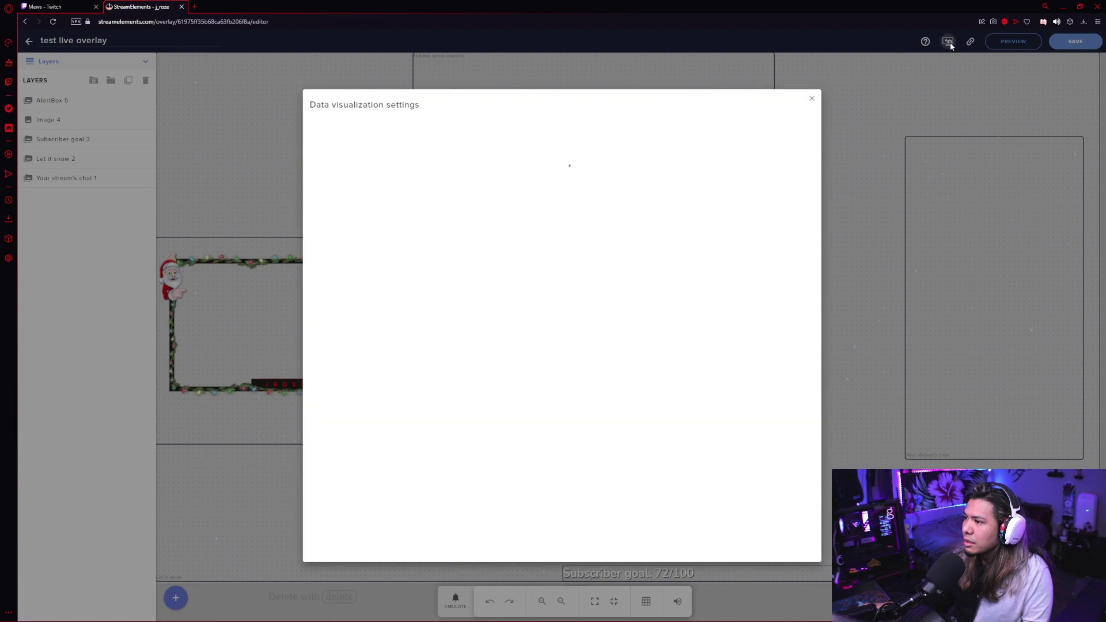
left_click(366, 132)
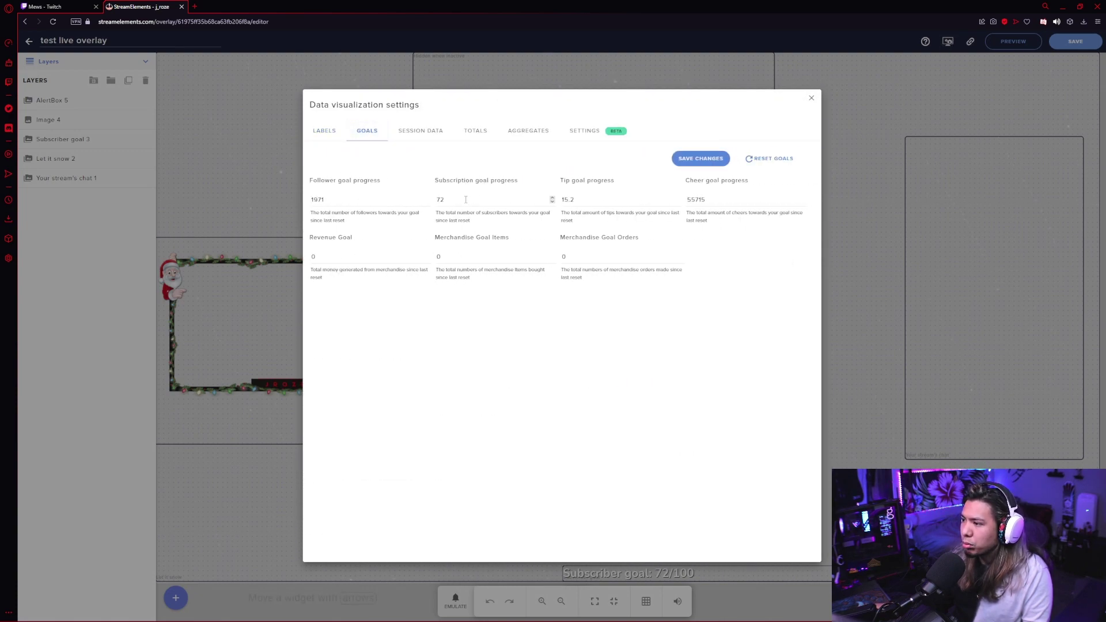
left_click(769, 158)
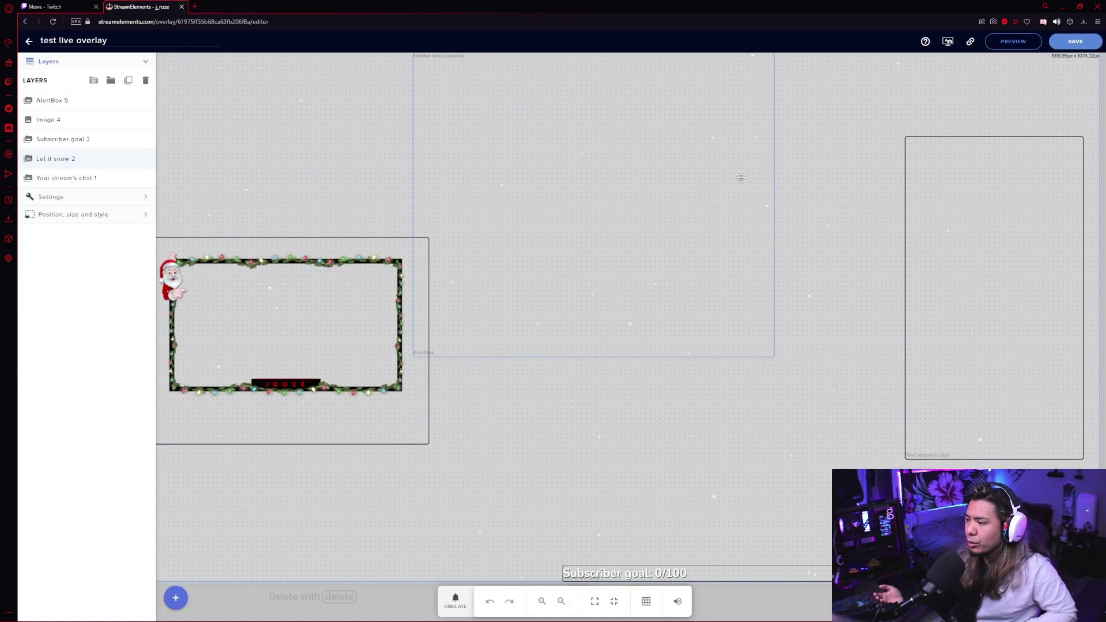